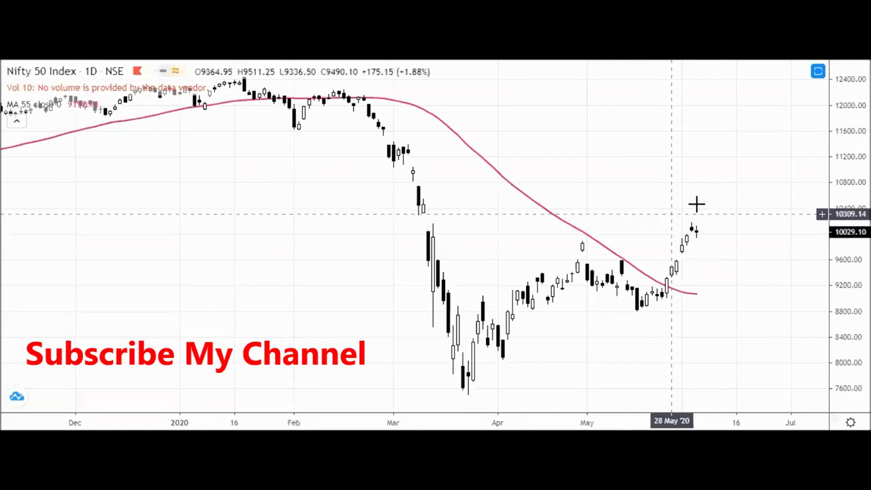
# Step: Switch the chart from the Nifty 50 Index to the TCS stock on NSE
pyautogui.scroll(2, 715, 190)
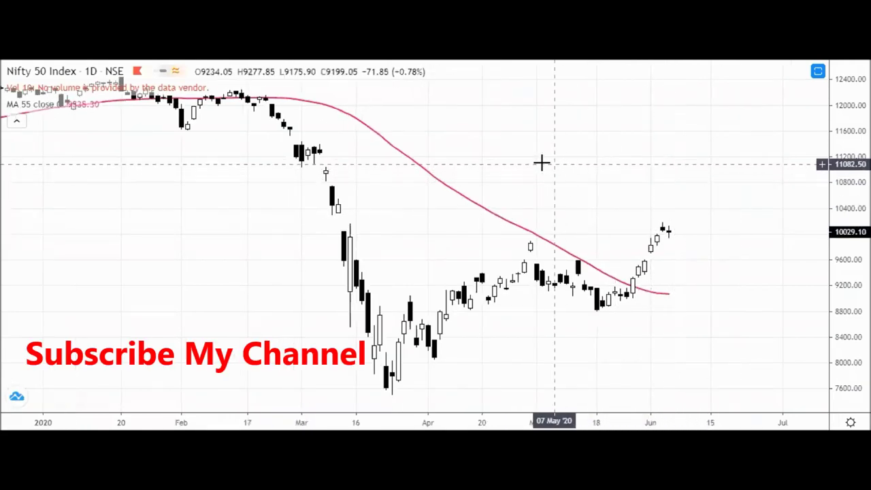
pyautogui.scroll(-1, 539, 162)
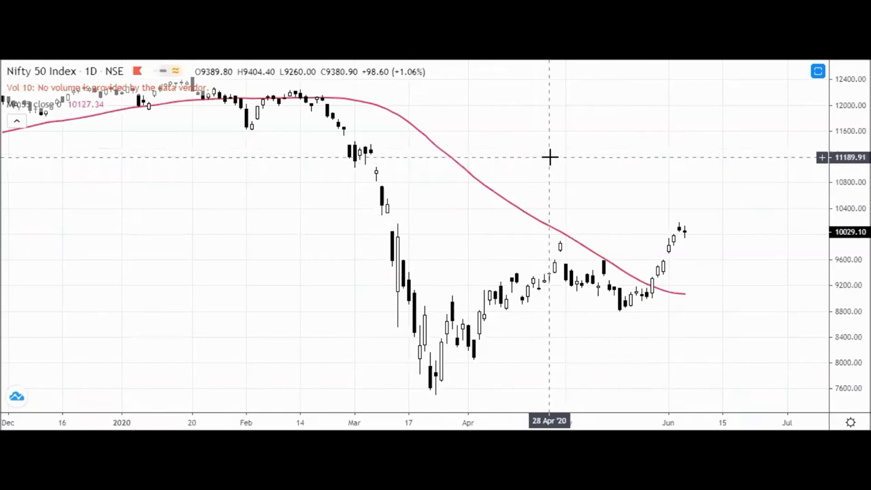
pyautogui.write('TCS')
pyautogui.press('Return')
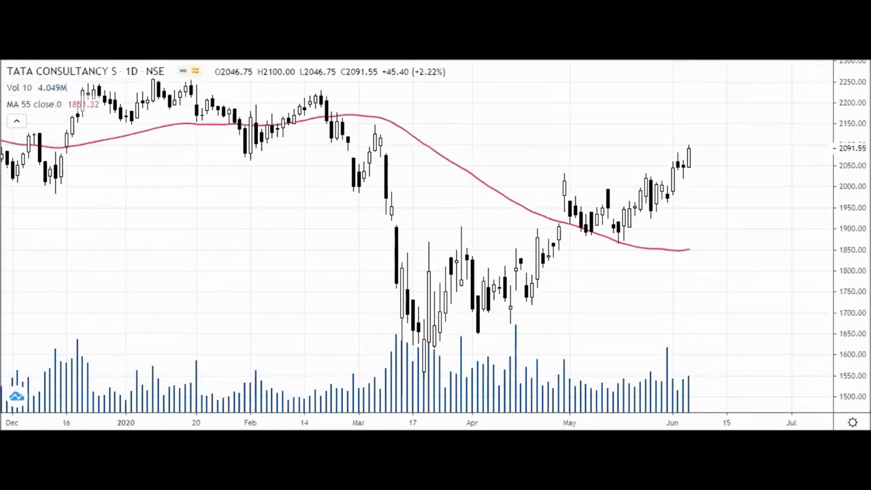
# Step: Set the TCS chart's time interval to 30 minutes, showing price history from late April to early June
pyautogui.click(131, 71)
pyautogui.click(102, 207)
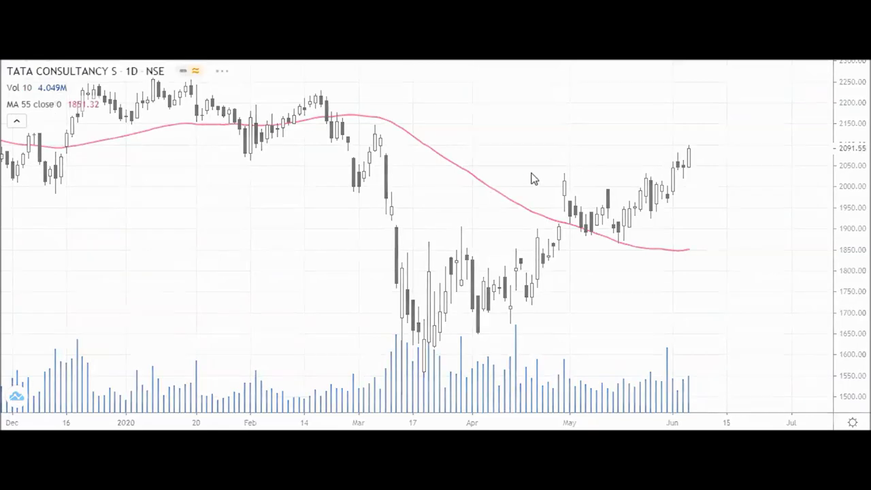
pyautogui.scroll(-5, 664, 225)
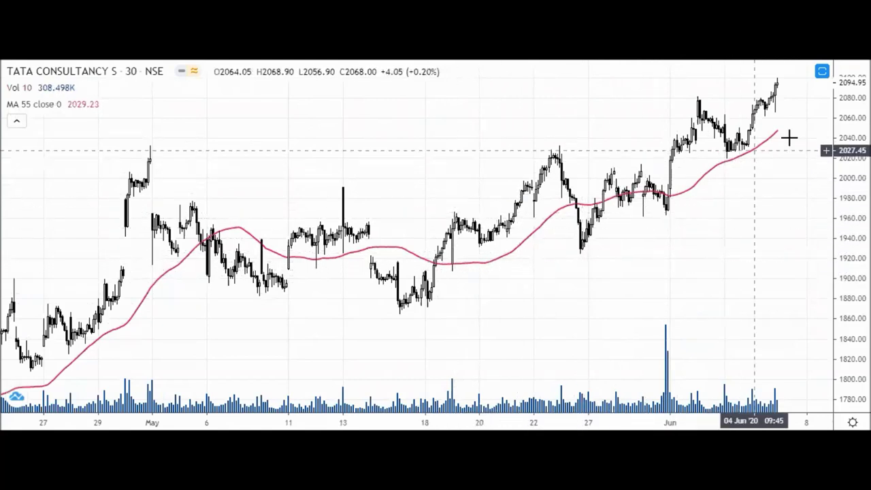
# Step: Hide the TCS price candles to examine the 55-period moving average's slope alone, and show the candles again
pyautogui.moveTo(83, 89)
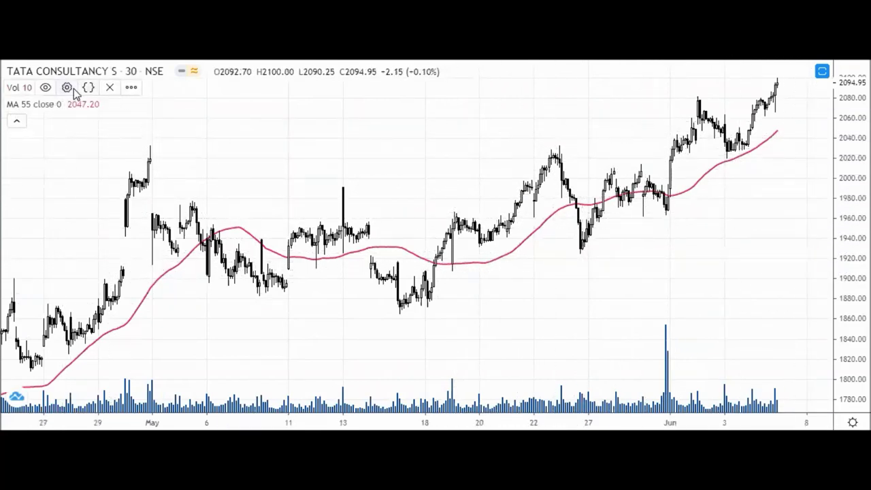
pyautogui.click(197, 72)
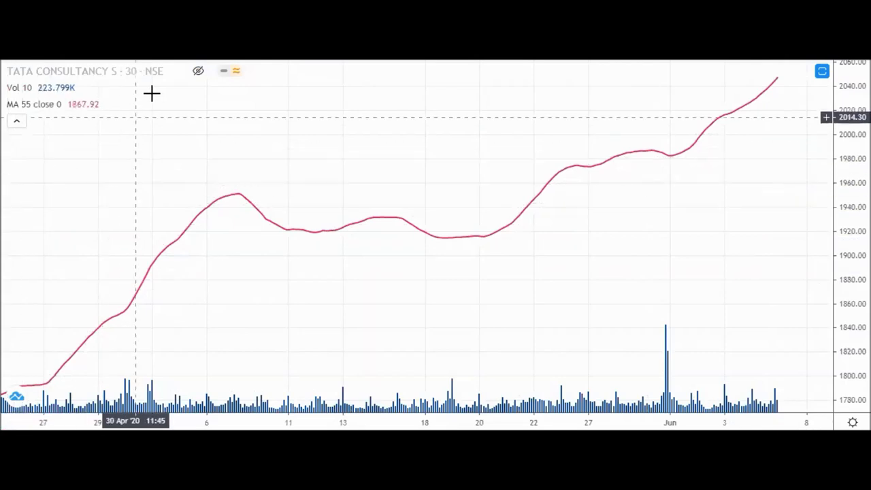
pyautogui.click(198, 71)
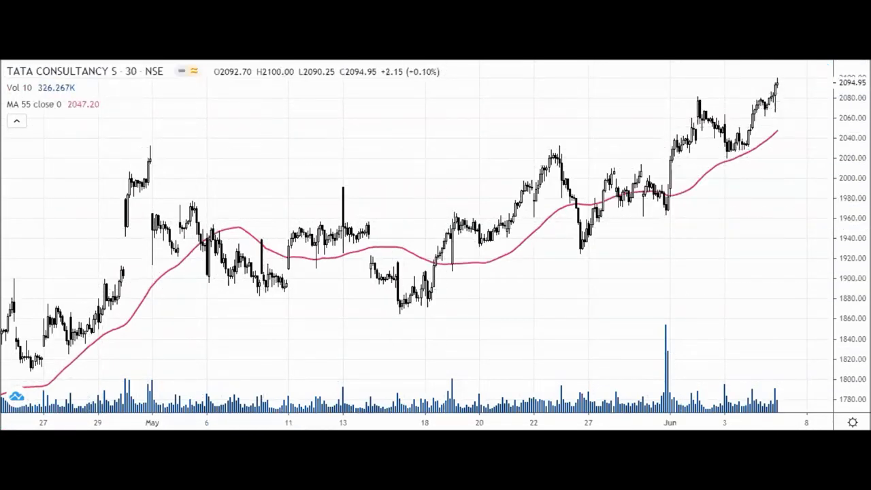
# Step: Display the TCS price as a Line chart to compare it with the moving average, and return to Candles
pyautogui.click(117, 54)
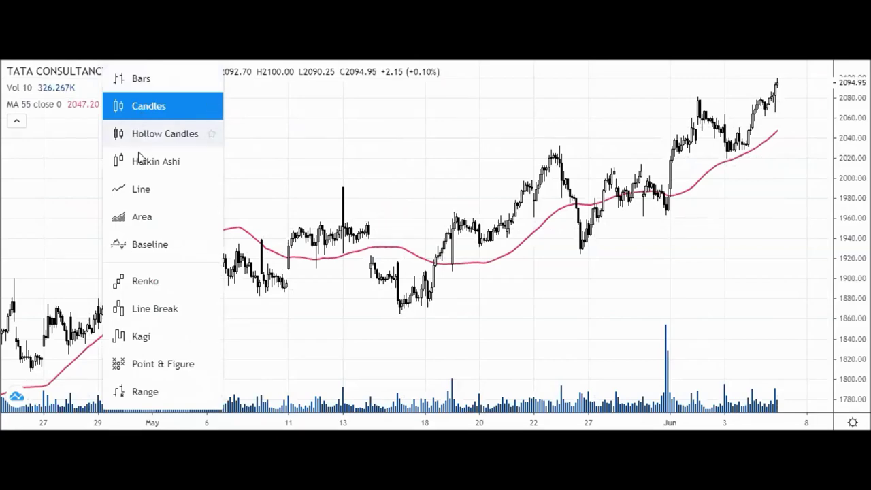
pyautogui.click(141, 188)
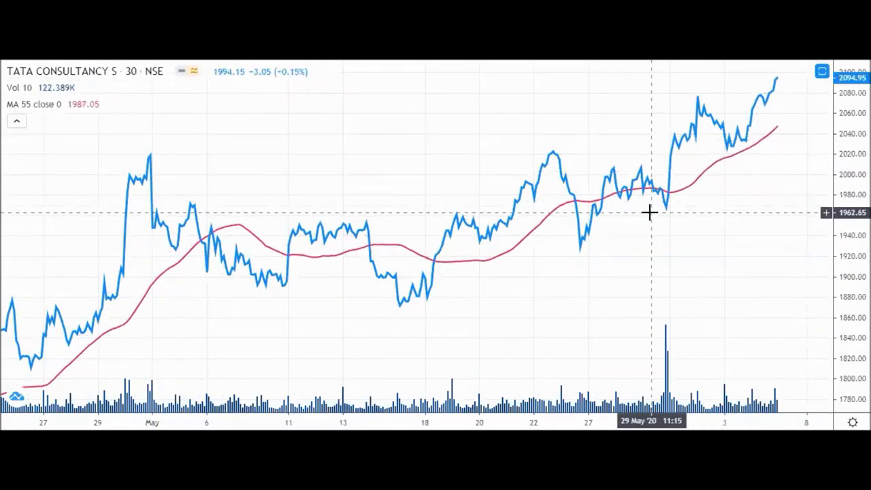
pyautogui.scroll(3, 649, 212)
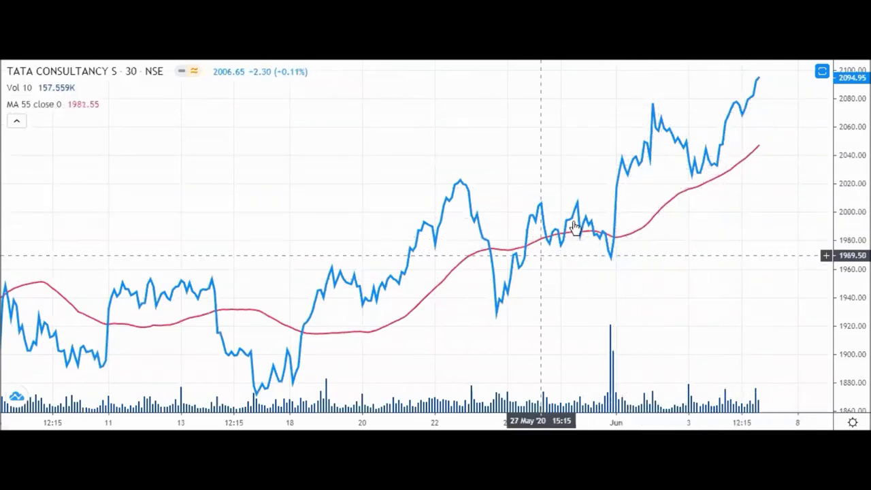
pyautogui.click(119, 80)
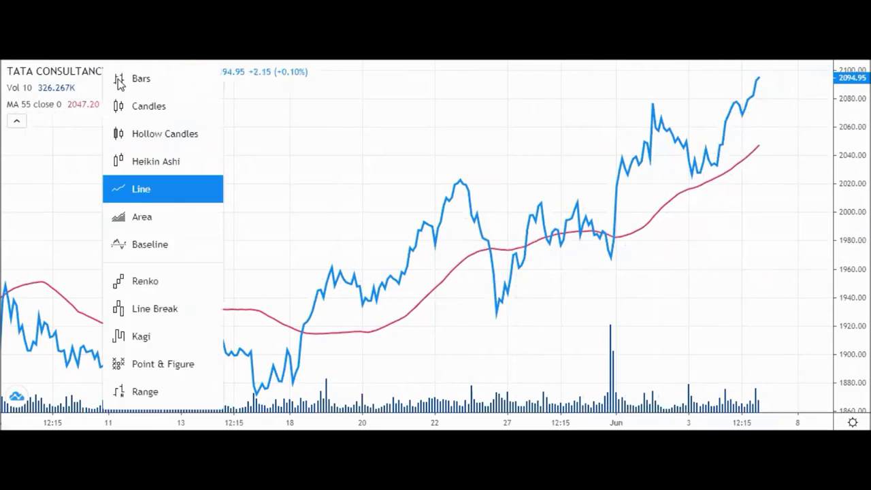
pyautogui.click(132, 108)
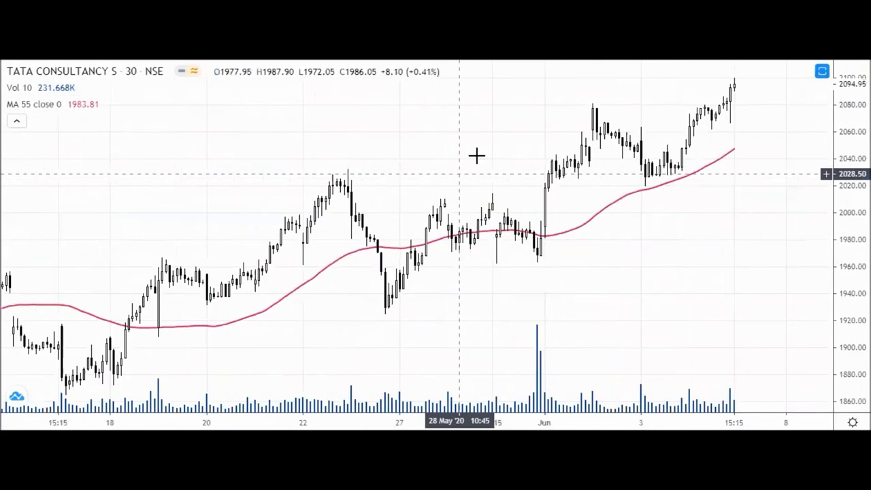
# Step: Sketch a red zigzag along the swings from 26 May to 3 June, add two arrows, loop the 3 June pullback, and erase everything
pyautogui.scroll(2, 460, 205)
pyautogui.scroll(1, 460, 206)
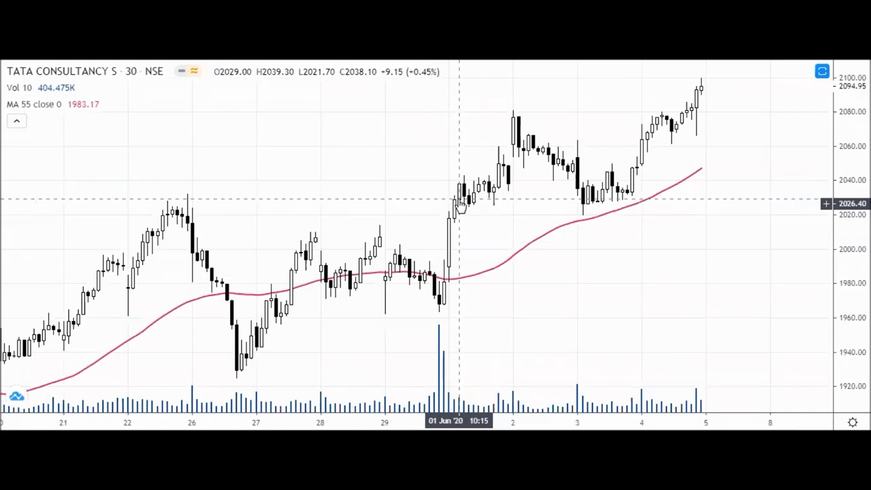
pyautogui.scroll(-2, 324, 313)
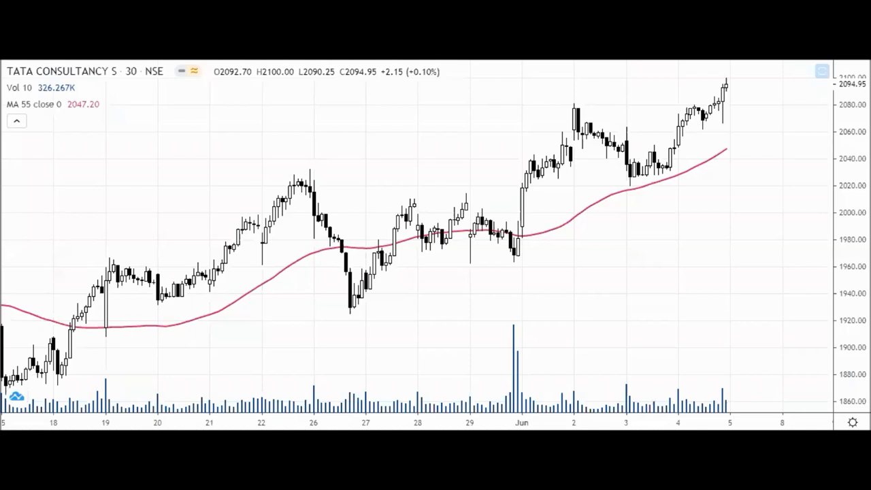
pyautogui.moveTo(355, 299)
pyautogui.mouseDown()
pyautogui.moveTo(415, 205)
pyautogui.moveTo(529, 242)
pyautogui.moveTo(583, 116)
pyautogui.moveTo(630, 175)
pyautogui.mouseUp()
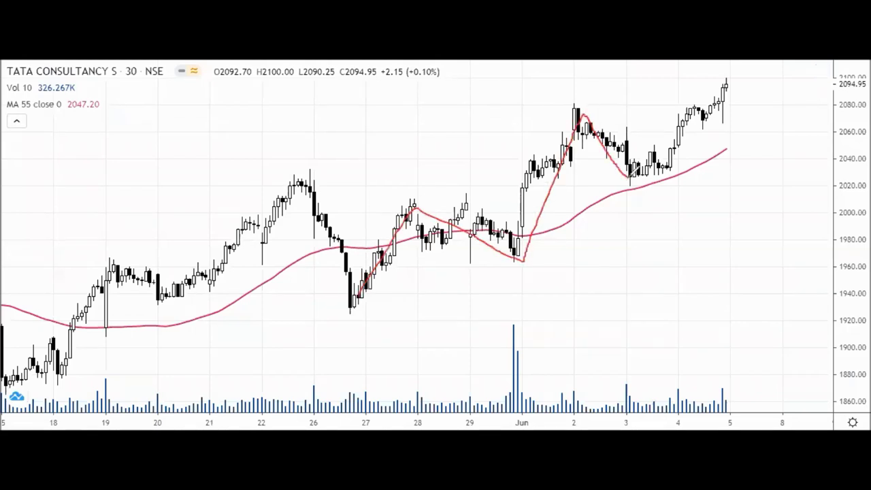
pyautogui.moveTo(629, 97)
pyautogui.mouseDown()
pyautogui.moveTo(615, 124)
pyautogui.moveTo(631, 116)
pyautogui.mouseUp()
pyautogui.moveTo(487, 147)
pyautogui.mouseDown()
pyautogui.moveTo(525, 162)
pyautogui.moveTo(509, 172)
pyautogui.mouseUp()
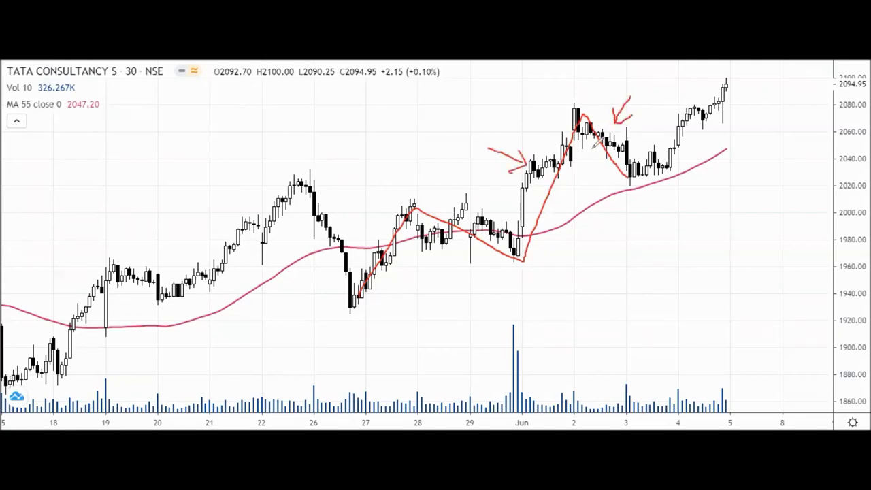
pyautogui.moveTo(636, 151)
pyautogui.mouseDown()
pyautogui.moveTo(705, 167)
pyautogui.moveTo(633, 147)
pyautogui.mouseUp()
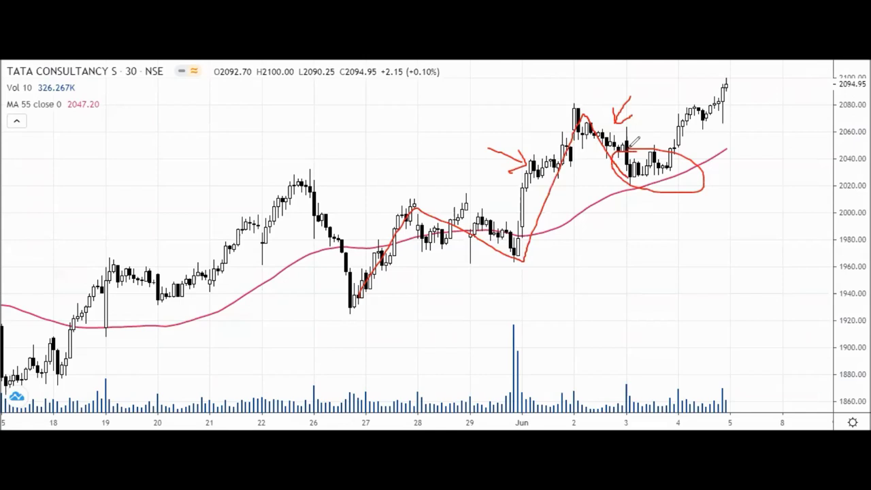
pyautogui.press('e')
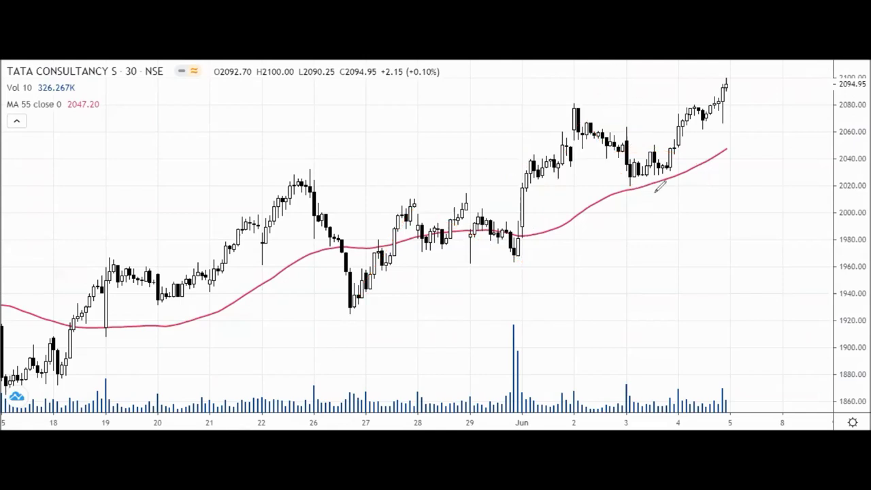
# Step: Circle the small 3 June candles just above the moving average, point an arrow at them from below, and clear the sketch
pyautogui.moveTo(654, 161)
pyautogui.mouseDown()
pyautogui.moveTo(674, 172)
pyautogui.moveTo(669, 163)
pyautogui.mouseUp()
pyautogui.moveTo(672, 228)
pyautogui.mouseDown()
pyautogui.moveTo(664, 178)
pyautogui.moveTo(670, 190)
pyautogui.mouseUp()
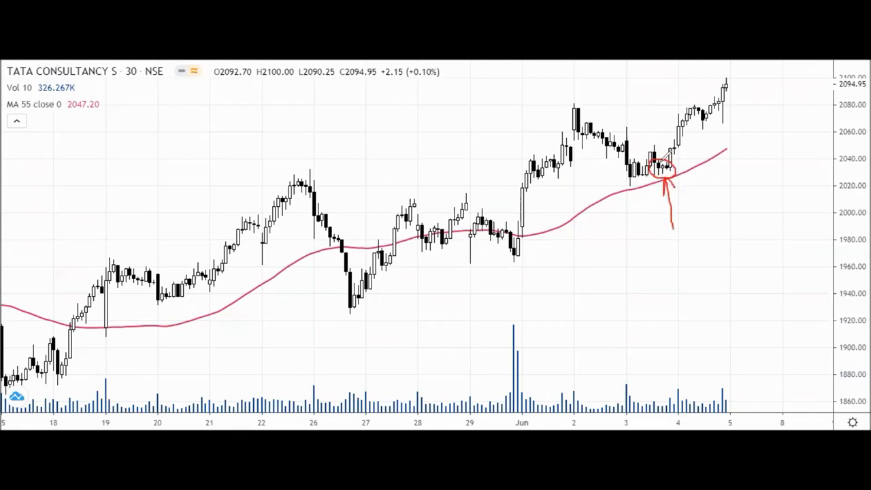
pyautogui.moveTo(672, 160); pyautogui.dragTo(688, 160)
pyautogui.press('Escape')
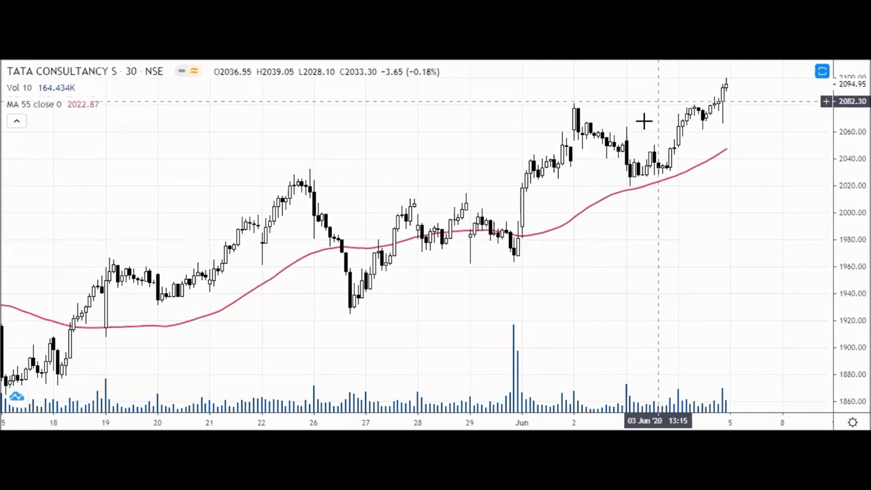
# Step: Draw an arrow pointing up at the low of the 03 Jun 13:45 candle beside the moving average
pyautogui.scroll(3, 645, 117)
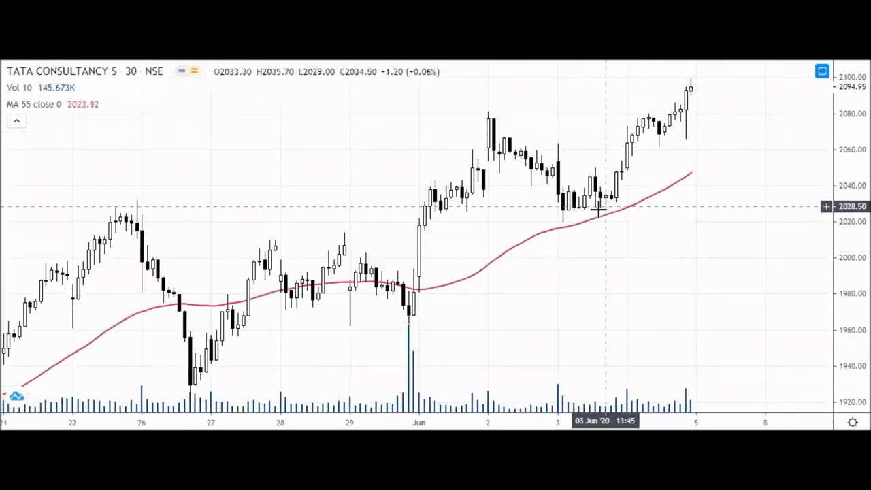
pyautogui.scroll(5, 571, 231)
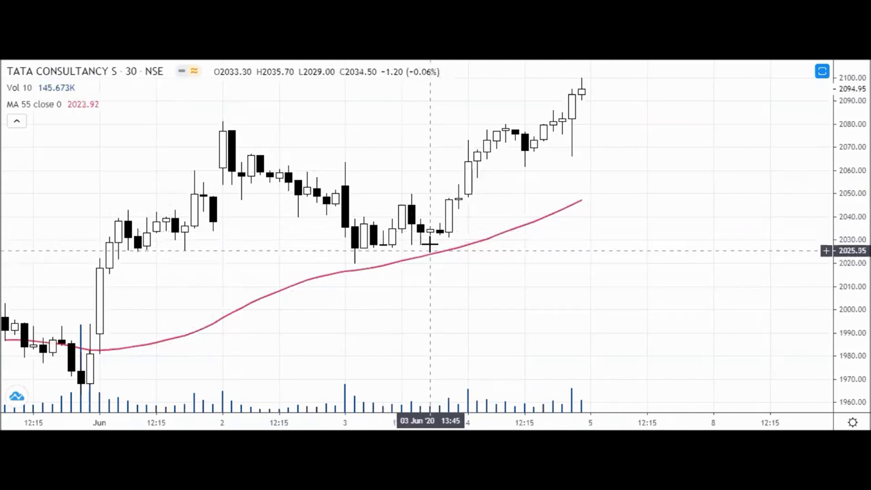
pyautogui.click(449, 301)
pyautogui.click(430, 250)
pyautogui.click(533, 255)
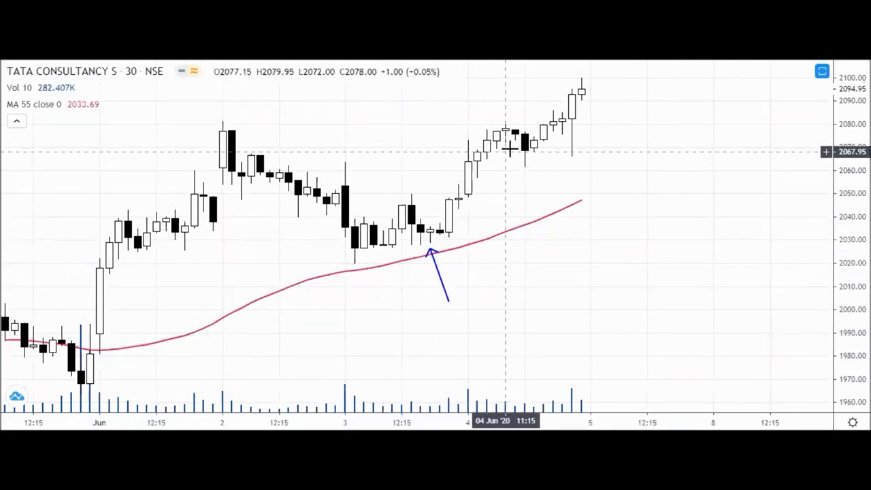
# Step: Measure the price rise from the 03 Jun 13:45 candle up to the latest candle
pyautogui.keyDown('shift'); pyautogui.click(430, 226); pyautogui.keyUp('shift')
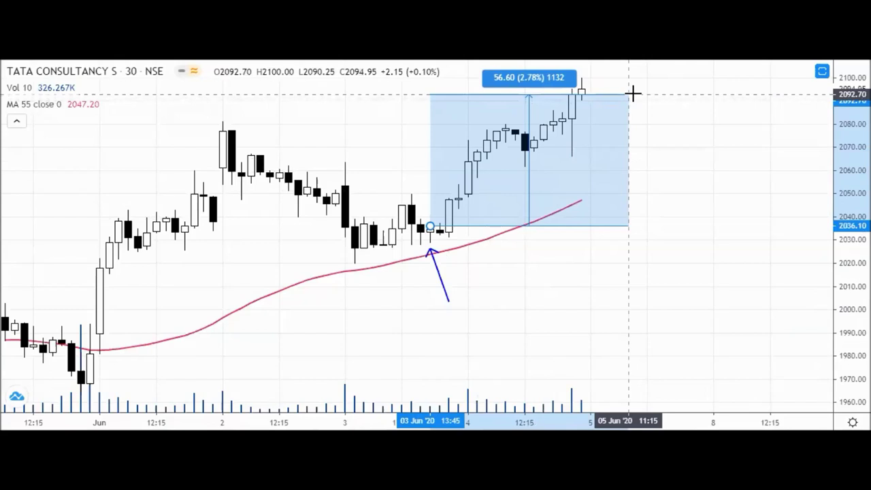
pyautogui.click(631, 93)
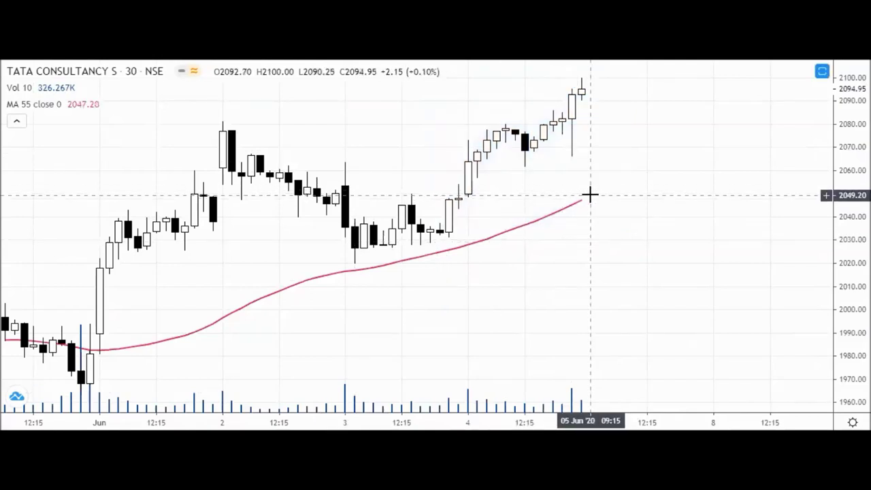
# Step: Search for SUNPH and load the SUN PHARMACEUTICAL stock from NSE in the chart
pyautogui.write('SUNPH')
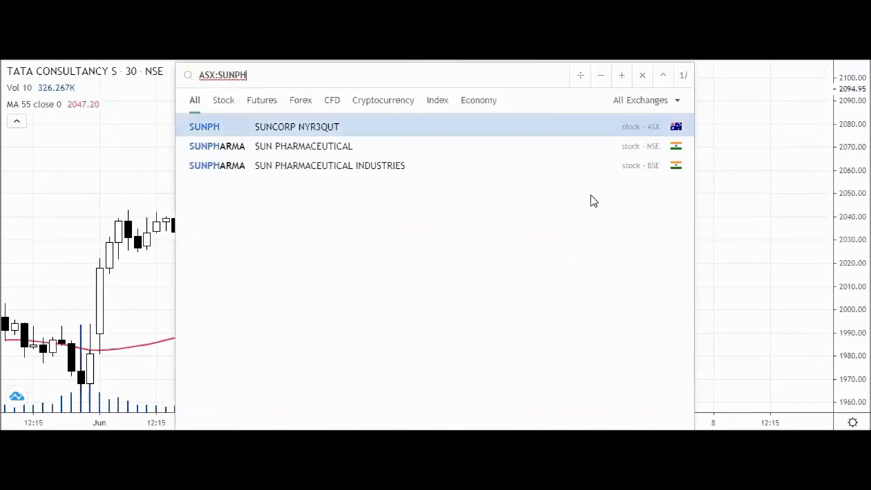
pyautogui.press('Down')
pyautogui.press('Return')
# Step: Examine the Sun Pharmaceutical price swings and pullbacks toward the 55-period moving average from May to early June
pyautogui.scroll(-5, 591, 194)
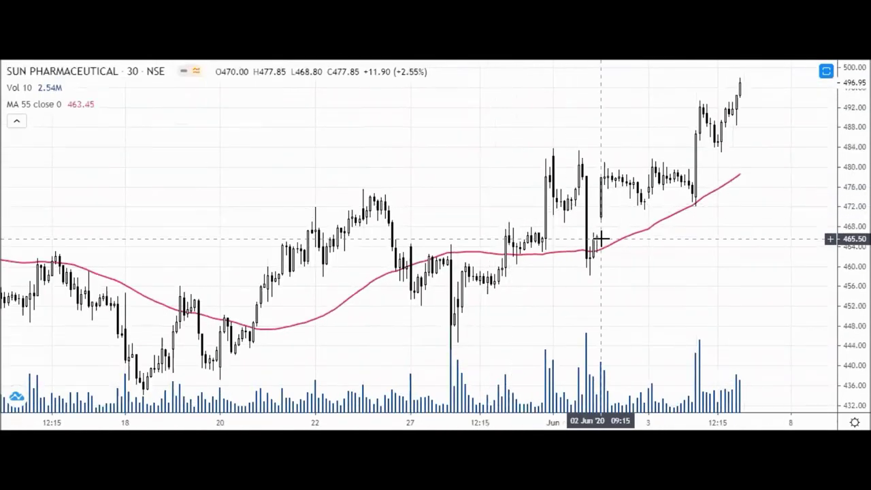
pyautogui.scroll(2, 585, 239)
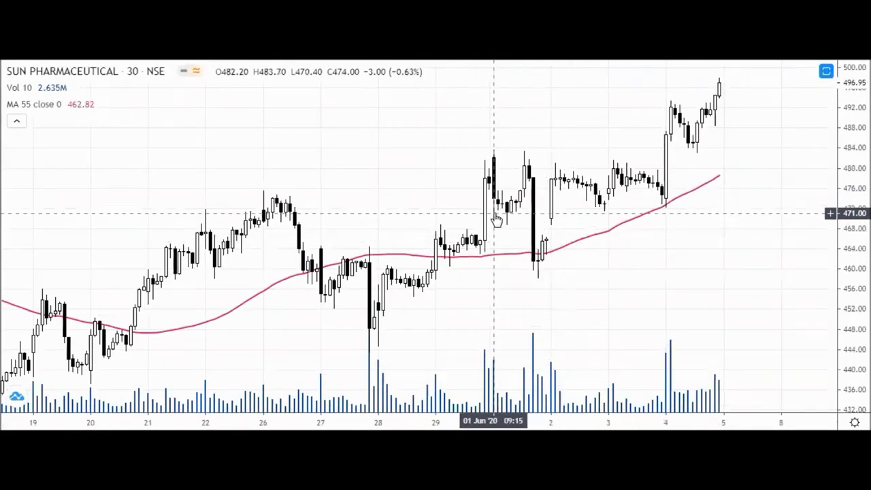
pyautogui.scroll(1, 497, 219)
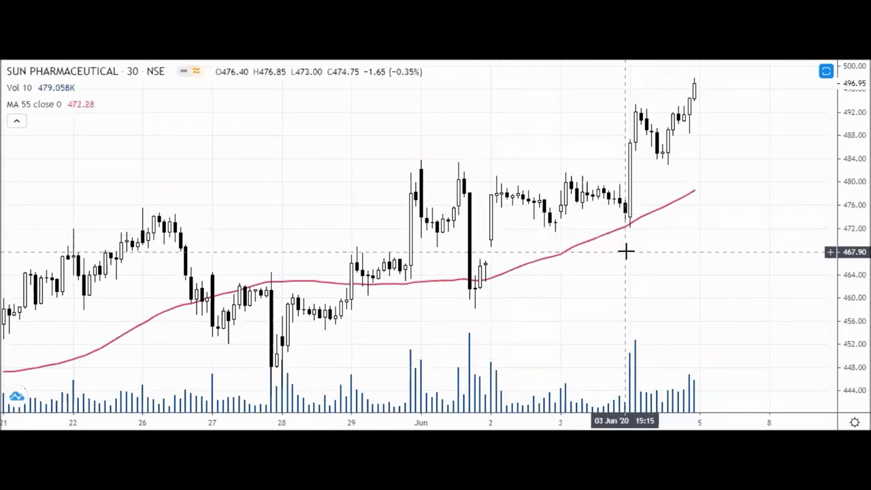
pyautogui.scroll(-1, 626, 250)
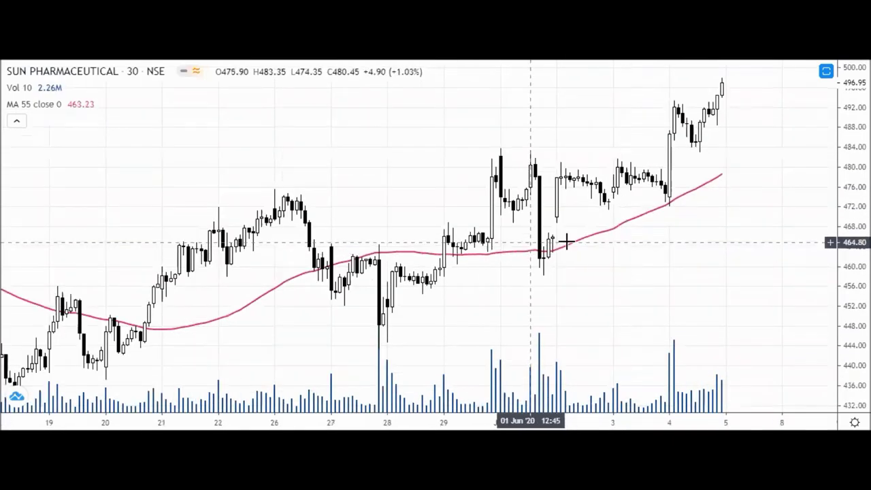
pyautogui.scroll(1, 638, 248)
pyautogui.scroll(3, 642, 248)
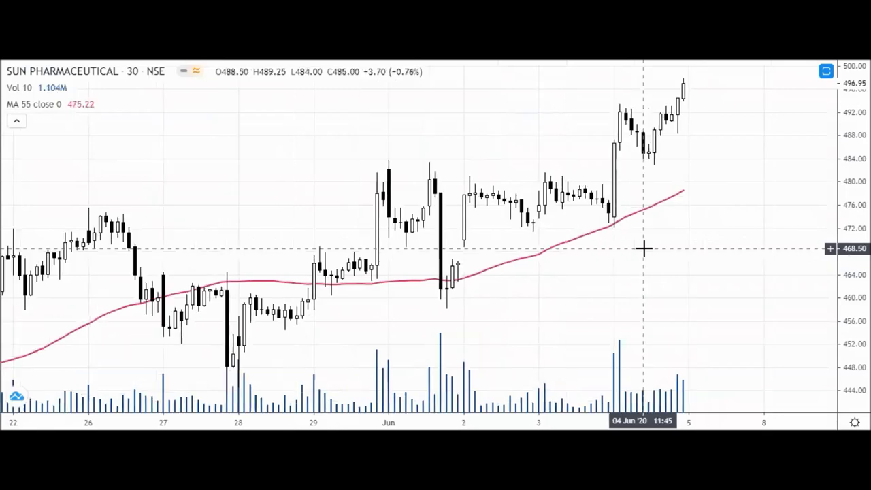
pyautogui.scroll(-3, 636, 250)
pyautogui.scroll(-3, 631, 254)
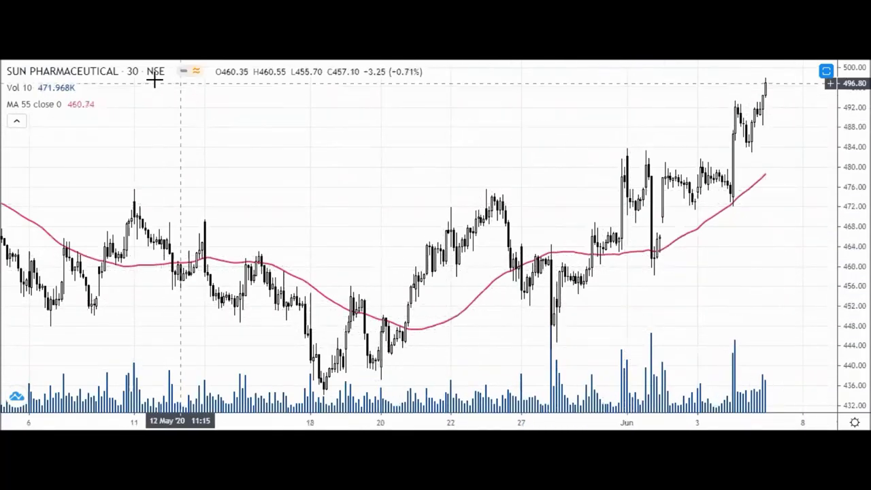
# Step: Hide the Sun Pharmaceutical candles to examine the moving average's direction alone, and show the candles again
pyautogui.click(200, 72)
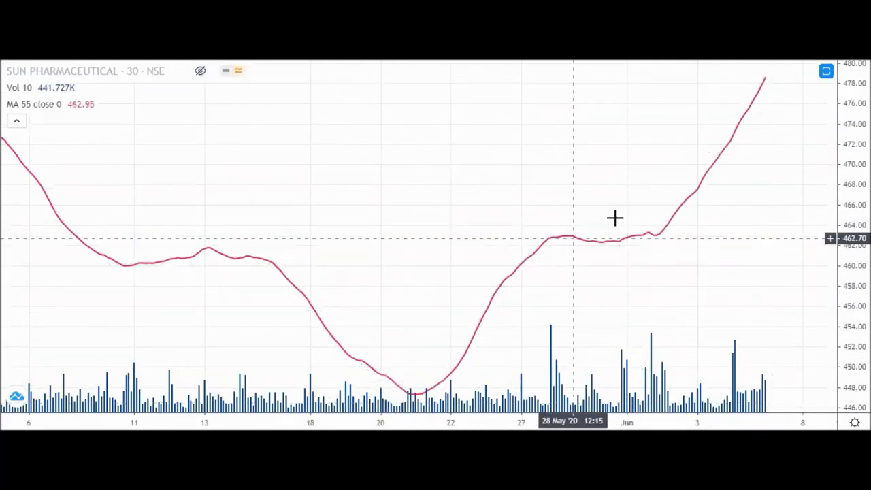
pyautogui.click(204, 72)
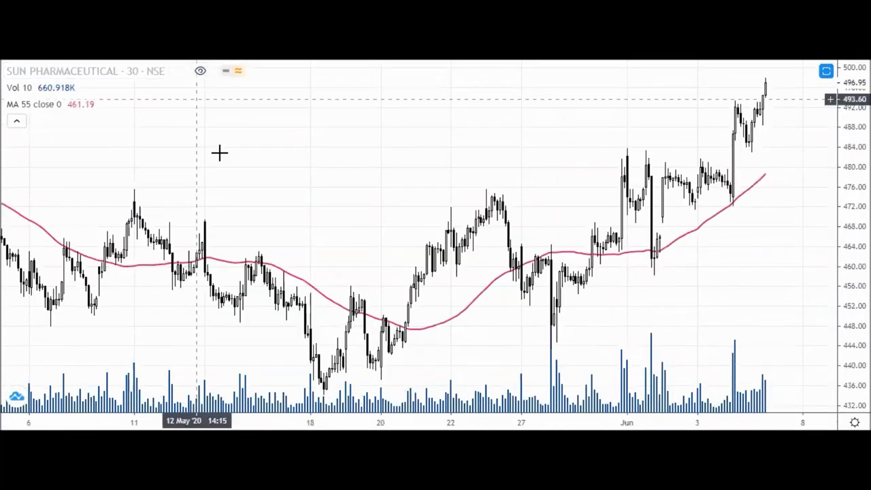
# Step: Mark in red freehand the Sun Pharmaceutical price swings from 2 to 4 June and the pullback to the rising moving average, and erase the marks
pyautogui.scroll(3, 589, 236)
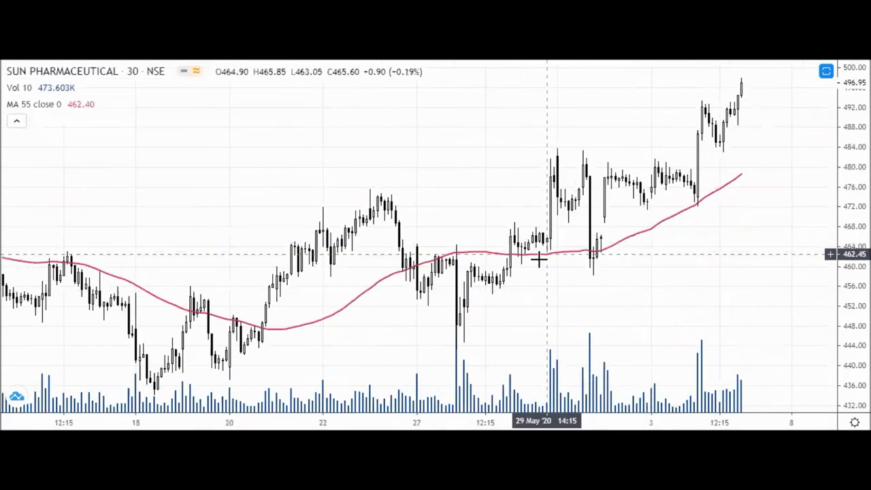
pyautogui.scroll(2, 517, 286)
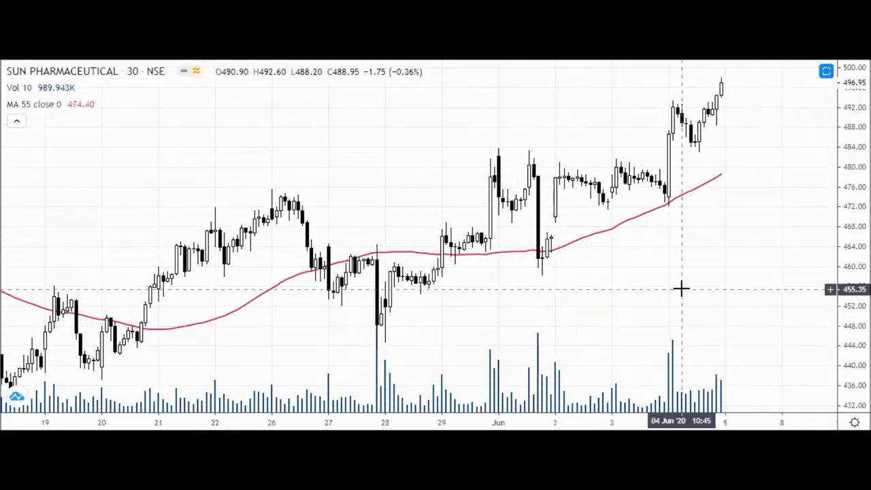
pyautogui.scroll(2, 680, 288)
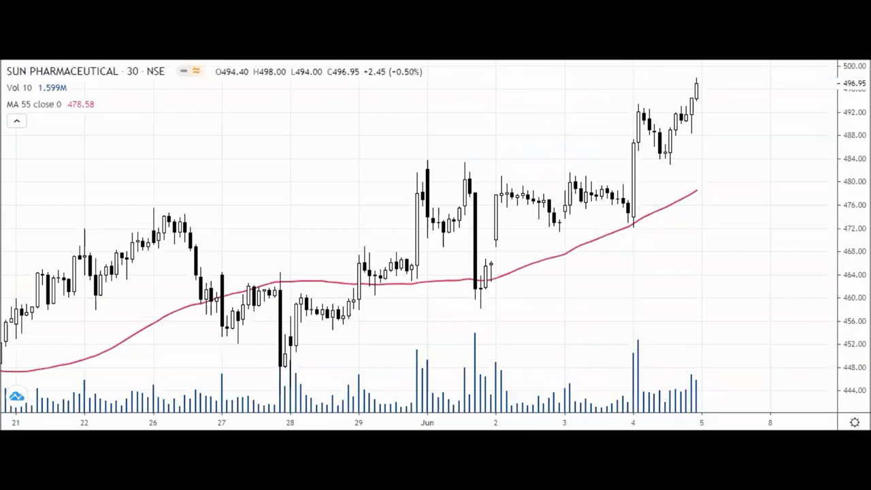
pyautogui.moveTo(488, 272); pyautogui.dragTo(630, 217)
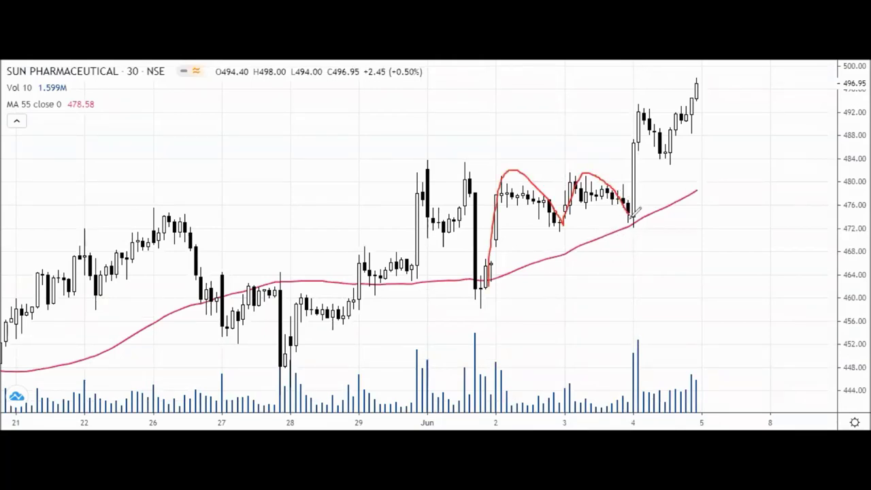
pyautogui.moveTo(498, 290)
pyautogui.mouseDown()
pyautogui.moveTo(632, 226)
pyautogui.moveTo(624, 257)
pyautogui.moveTo(625, 219)
pyautogui.moveTo(632, 235)
pyautogui.mouseUp()
pyautogui.press('e')
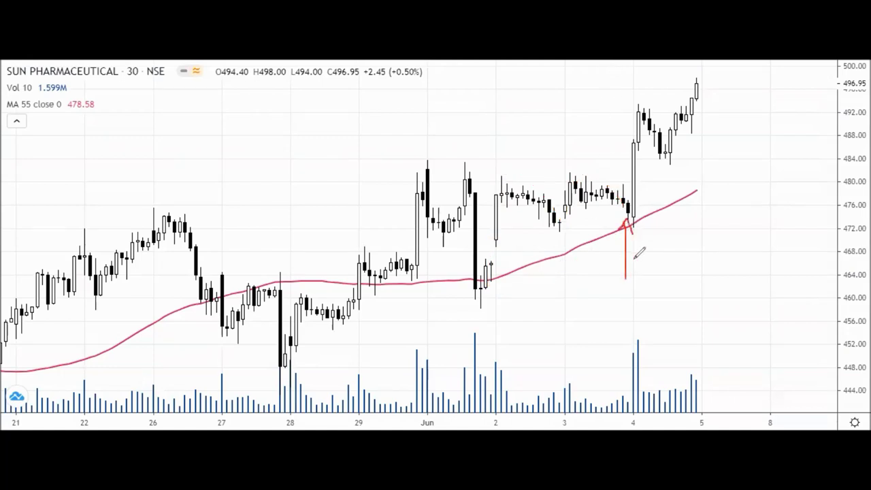
pyautogui.moveTo(605, 206); pyautogui.dragTo(666, 196)
pyautogui.press('e')
# Step: Measure the Sun Pharmaceutical price rise from the 03 Jun 15:15 candle up to the latest candle
pyautogui.keyDown('shift'); pyautogui.click(628, 200); pyautogui.keyUp('shift')
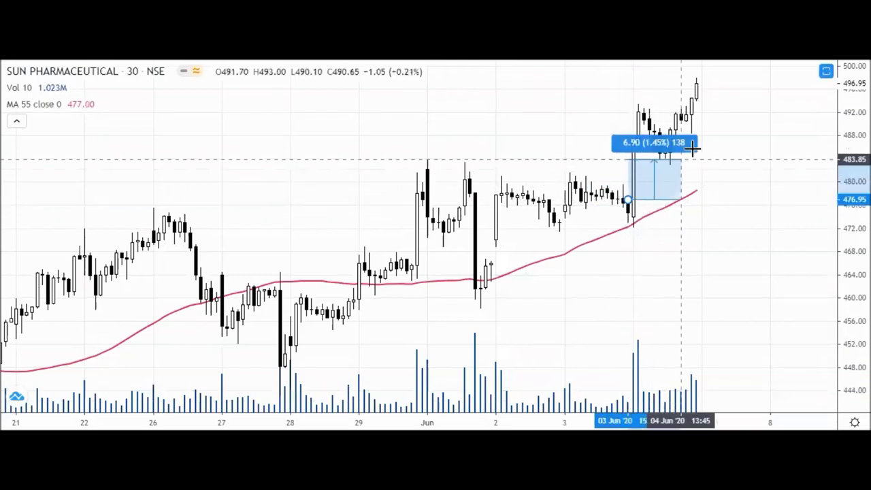
pyautogui.click(760, 82)
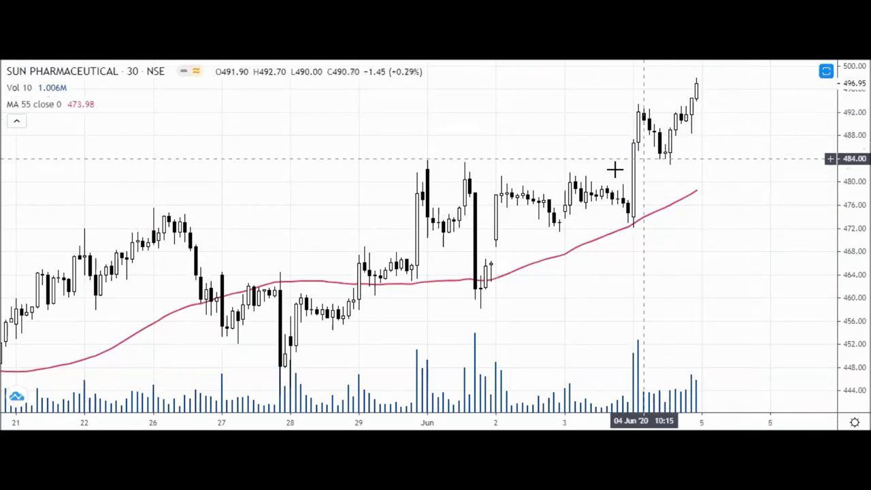
pyautogui.scroll(-5, 504, 158)
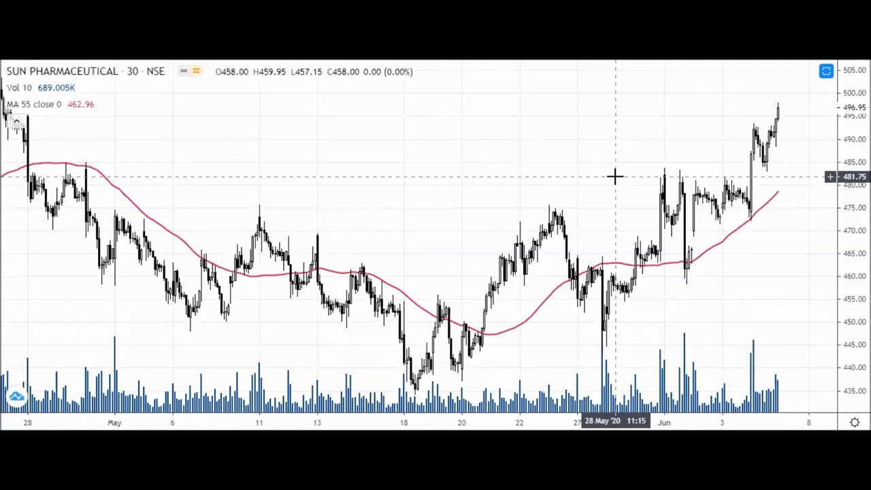
pyautogui.scroll(5, 615, 177)
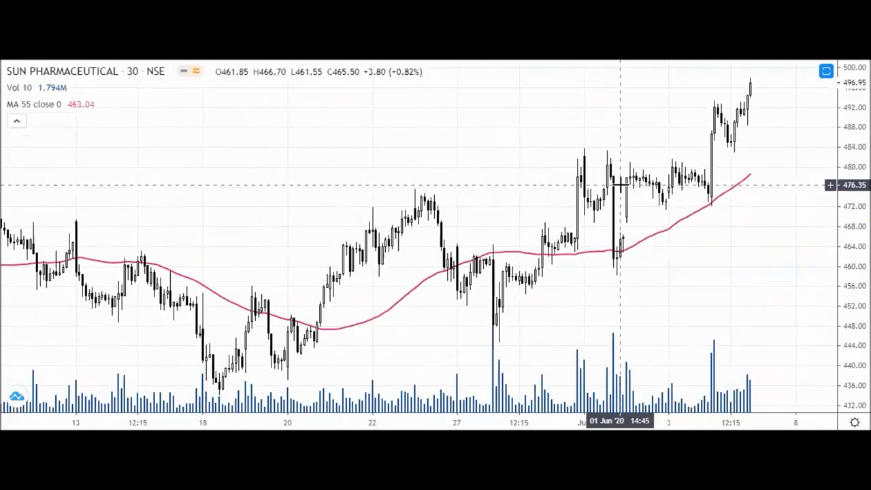
pyautogui.scroll(2, 621, 183)
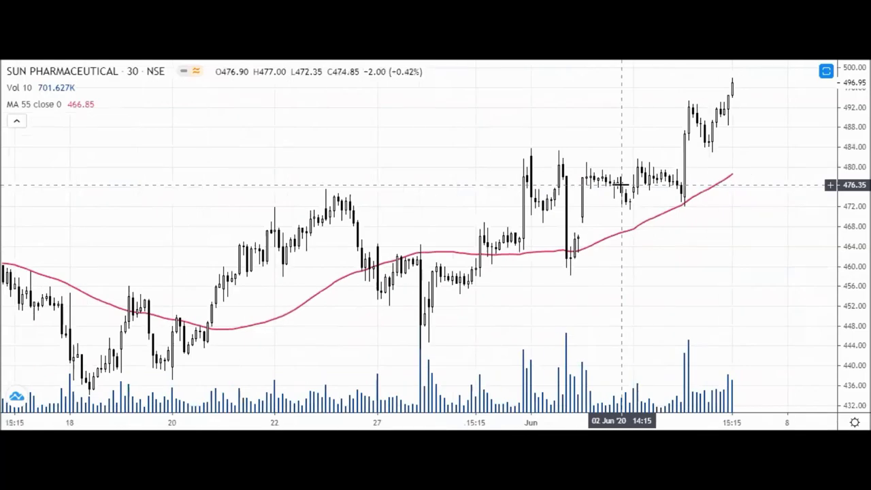
pyautogui.scroll(-3, 620, 183)
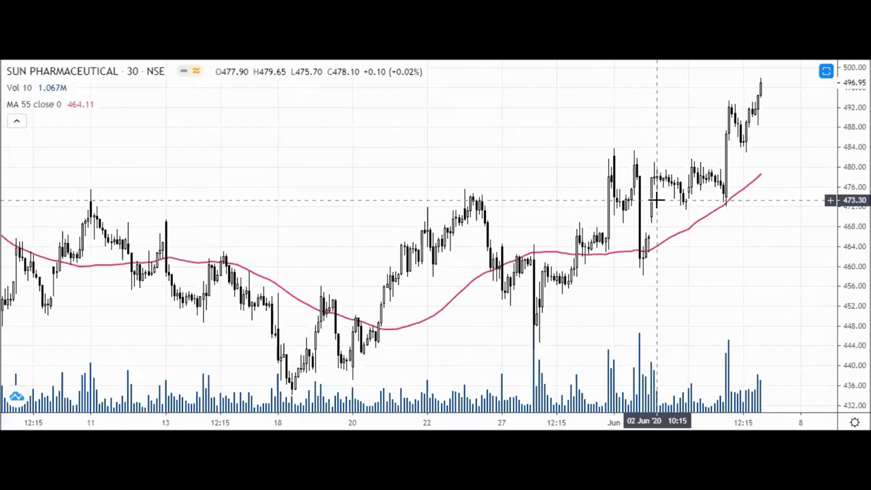
pyautogui.scroll(6, 656, 200)
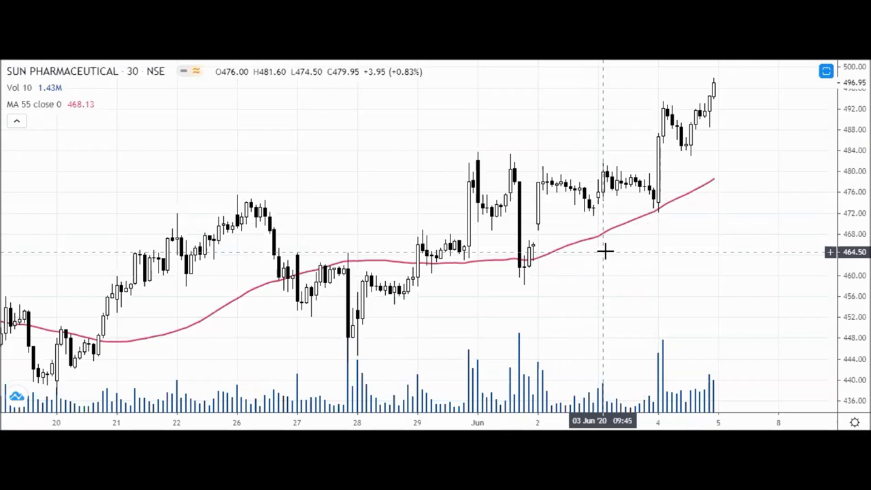
# Step: Search for JINDALS and load the JINDAL STEEL & PWR stock from NSE in the chart
pyautogui.write('JINDALS')
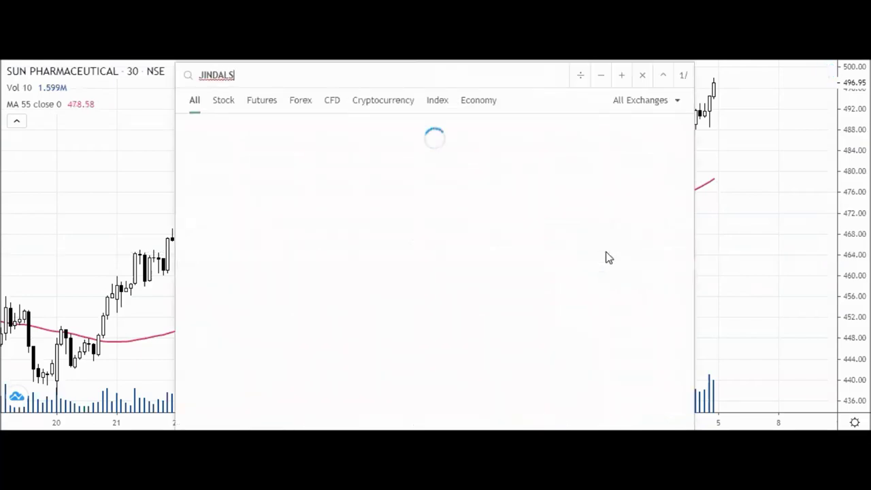
pyautogui.press('Down')
pyautogui.press('Return')
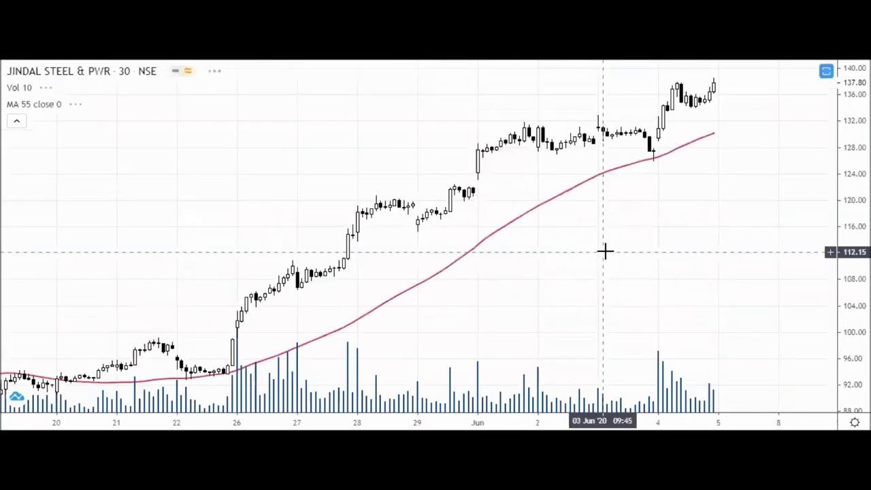
# Step: Mark in red freehand the Jindal Steel moving average's rise, the price swings above it and the 3 June pullback, and erase the marks
pyautogui.scroll(1, 604, 252)
pyautogui.scroll(-4, 572, 225)
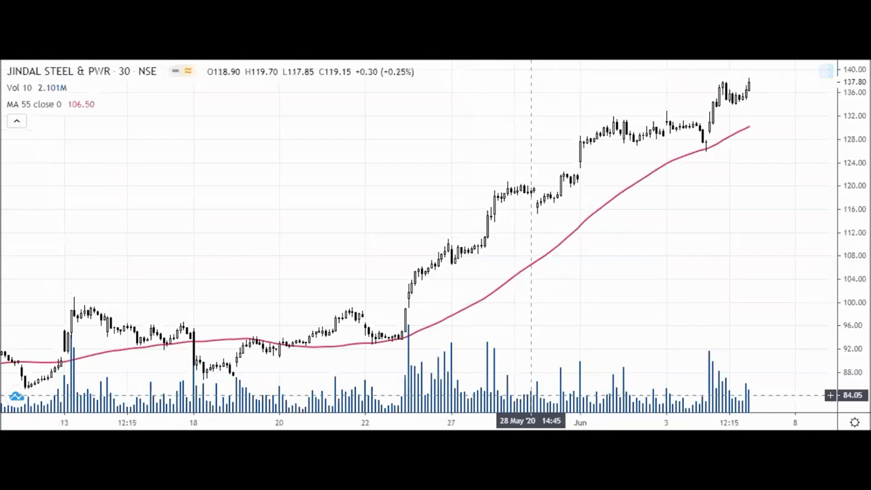
pyautogui.moveTo(409, 331); pyautogui.dragTo(700, 131)
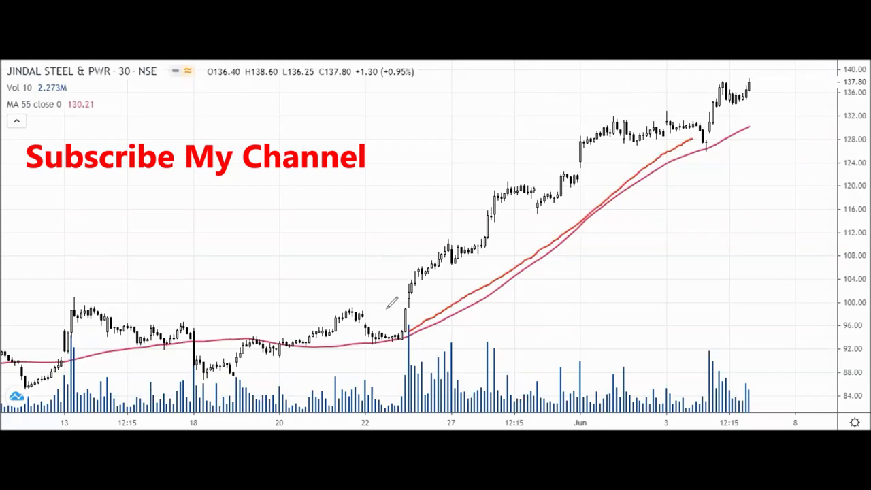
pyautogui.moveTo(408, 316)
pyautogui.mouseDown()
pyautogui.moveTo(435, 229)
pyautogui.moveTo(461, 256)
pyautogui.moveTo(492, 204)
pyautogui.moveTo(549, 197)
pyautogui.moveTo(616, 120)
pyautogui.moveTo(643, 135)
pyautogui.moveTo(670, 115)
pyautogui.moveTo(698, 143)
pyautogui.mouseUp()
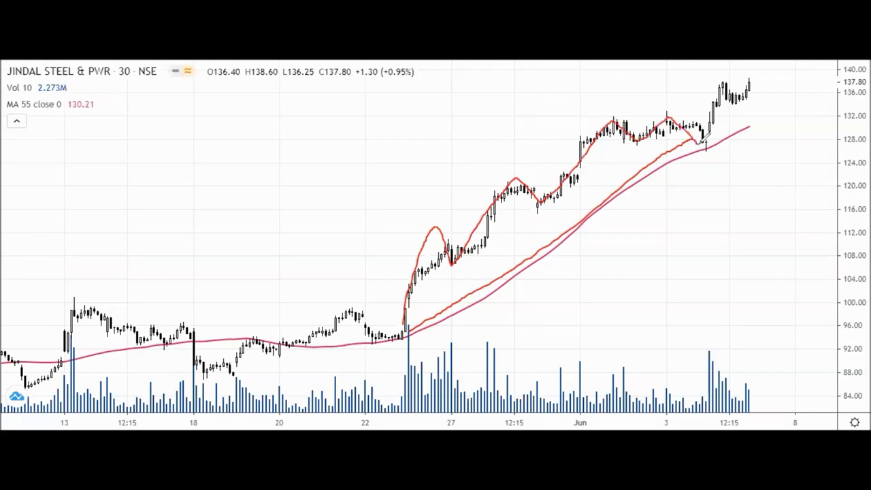
pyautogui.press('e')
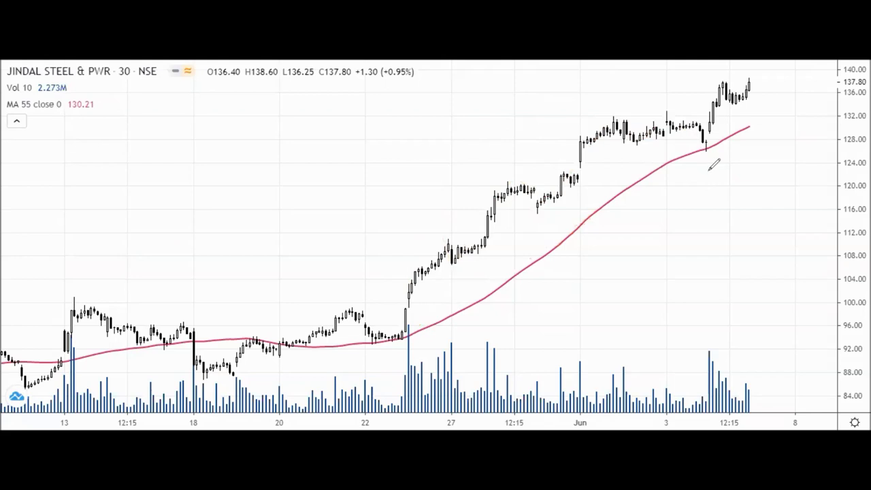
pyautogui.moveTo(704, 214)
pyautogui.mouseDown()
pyautogui.moveTo(704, 161)
pyautogui.moveTo(715, 174)
pyautogui.mouseUp()
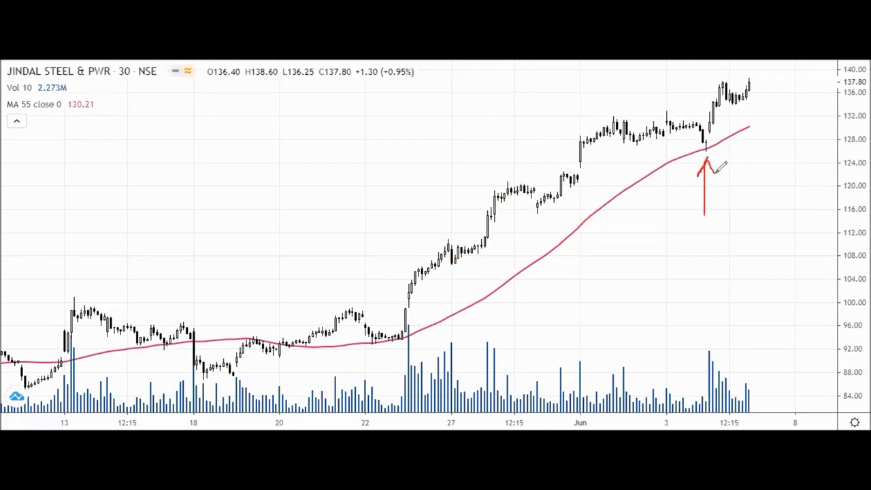
pyautogui.press('e')
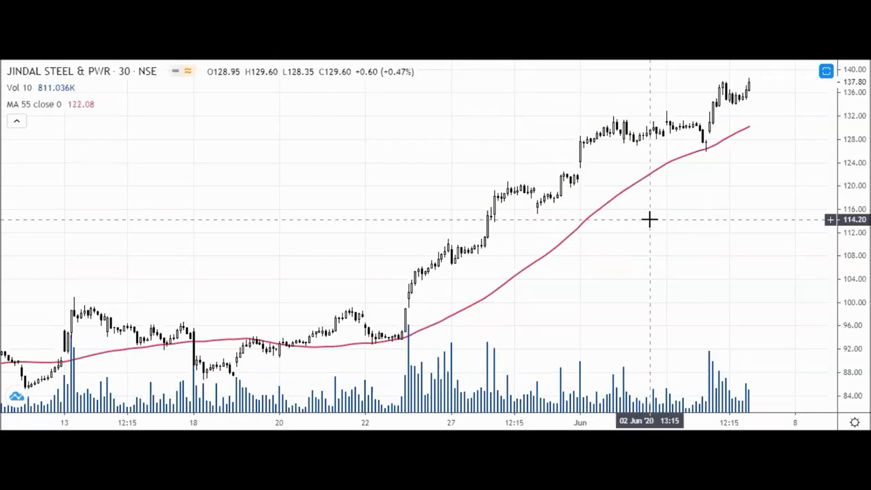
# Step: Draw an arrow from about 116.65 up to about 125.00, pointing at the 03 Jun 15:15 candle touching the moving average
pyautogui.scroll(2, 635, 233)
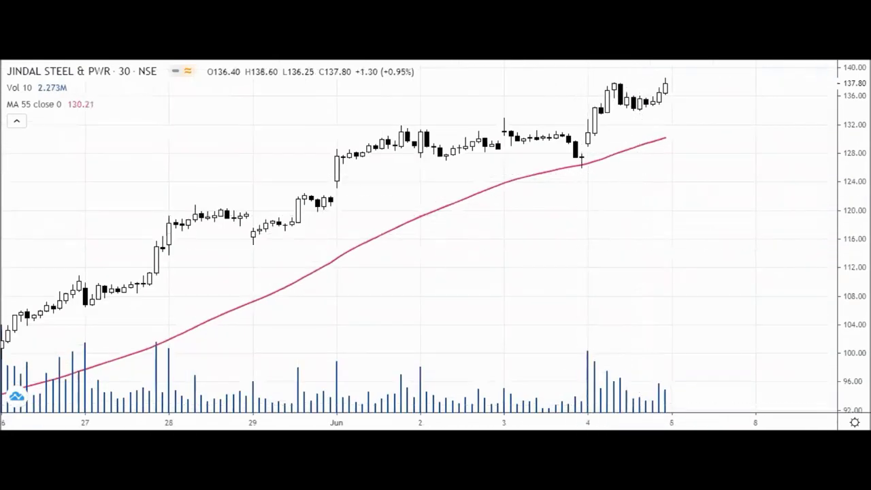
pyautogui.click(601, 233)
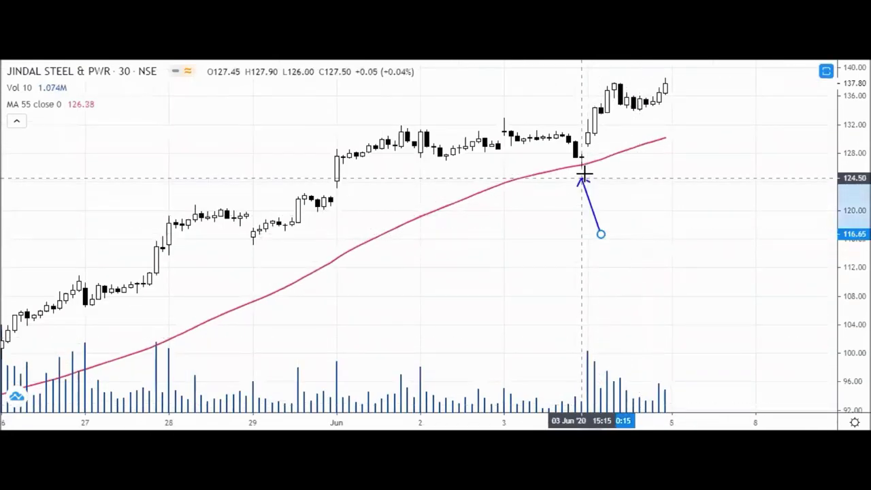
pyautogui.click(582, 175)
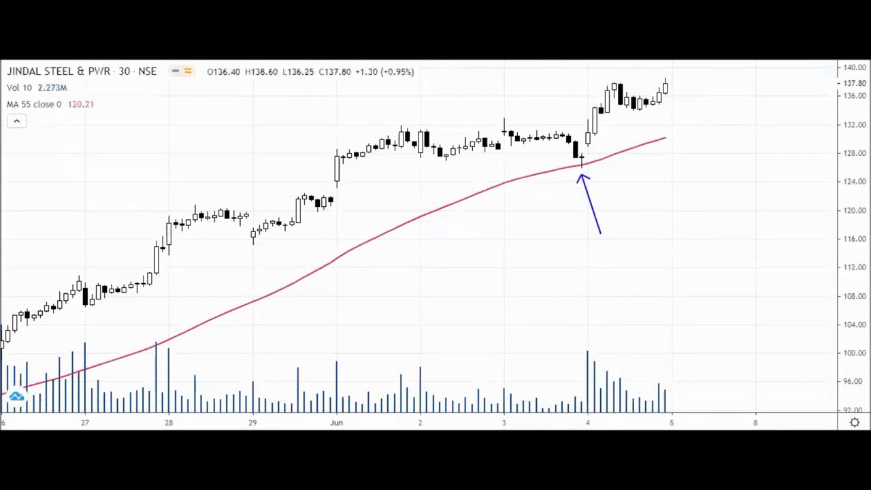
# Step: Measure the Jindal Steel price rise from the 03 Jun 15:15 candle at 129.55 up to 137.70
pyautogui.keyDown('shift'); pyautogui.click(582, 143); pyautogui.keyUp('shift')
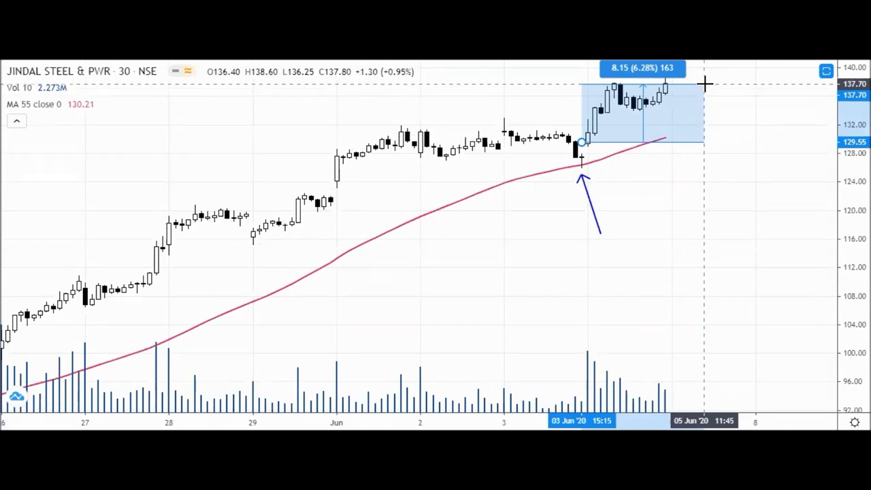
pyautogui.click(705, 83)
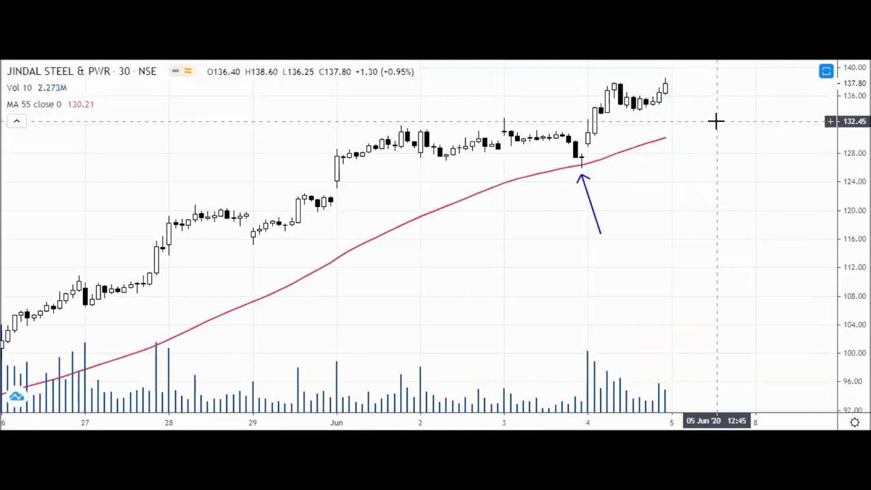
# Step: Delete the arrow pointing at the 03 Jun 15:15 candle
pyautogui.click(587, 191)
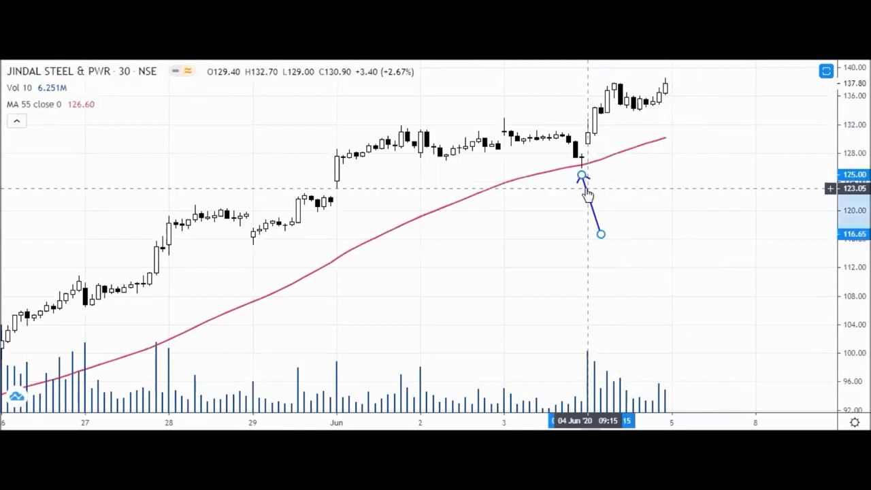
pyautogui.press('Delete')
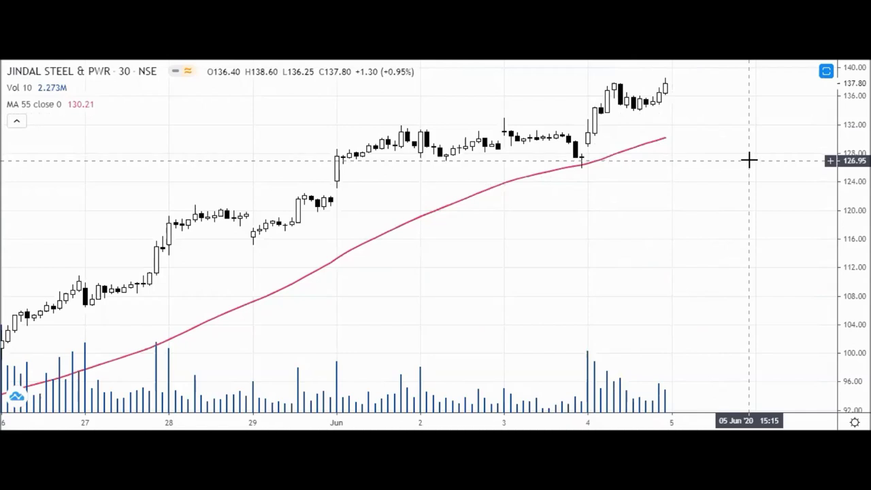
# Step: Search for HDFCAM and load the HDFC ASSET MANAGEM stock from NSE in the chart
pyautogui.write('HDFCAM')
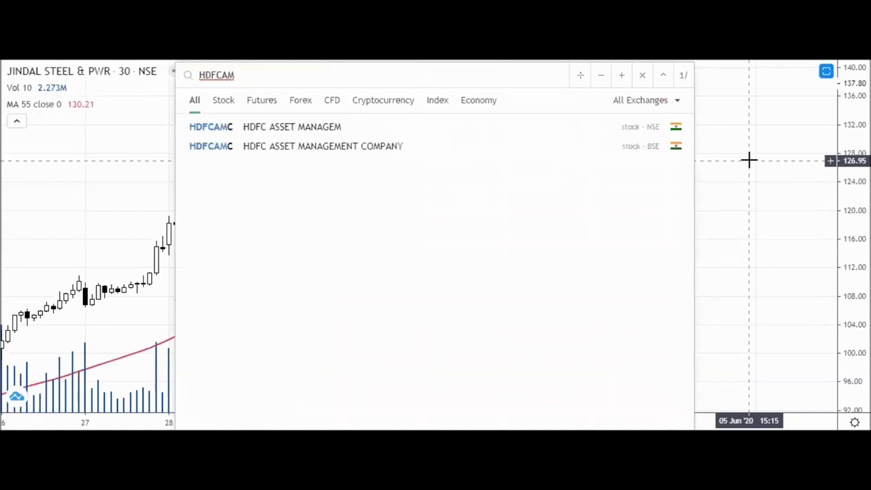
pyautogui.press('Return')
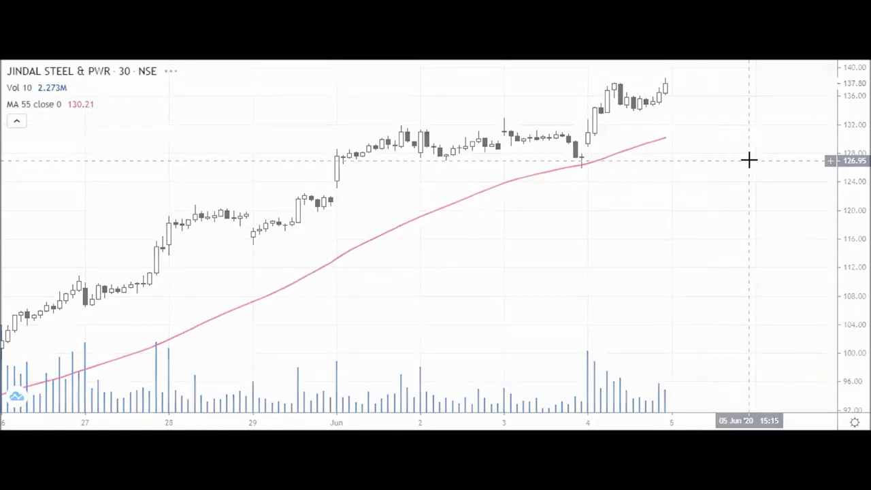
# Step: Mark in red freehand the HDFC Asset Management moving average's rise, the price swing above it and the early-June pullback, and erase the marks
pyautogui.scroll(-1, 687, 193)
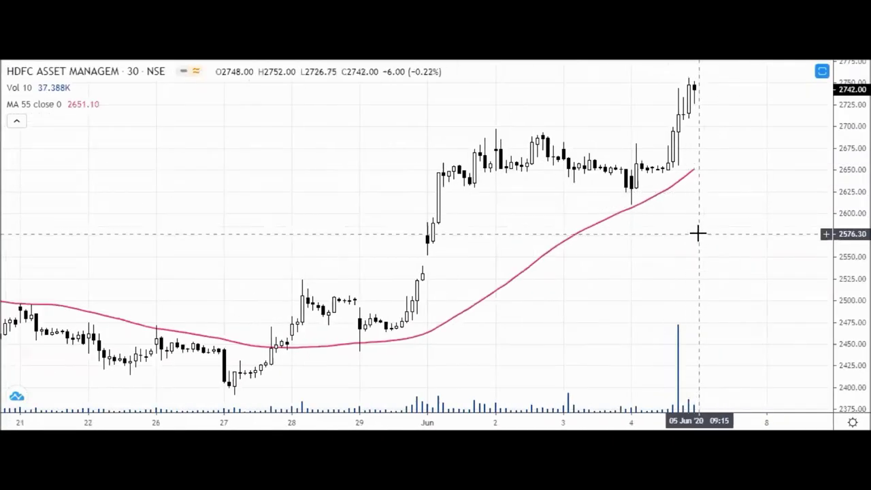
pyautogui.scroll(-1, 698, 230)
pyautogui.scroll(-1, 690, 243)
pyautogui.scroll(-1, 605, 360)
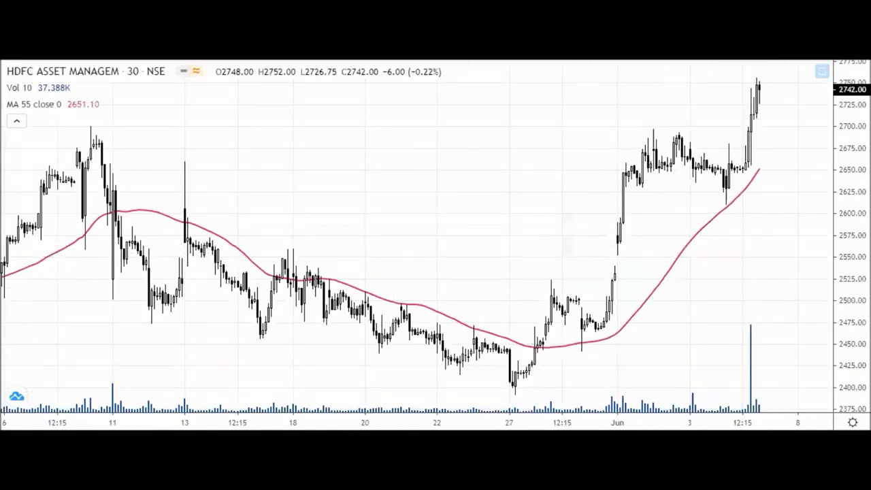
pyautogui.moveTo(565, 371); pyautogui.dragTo(747, 202)
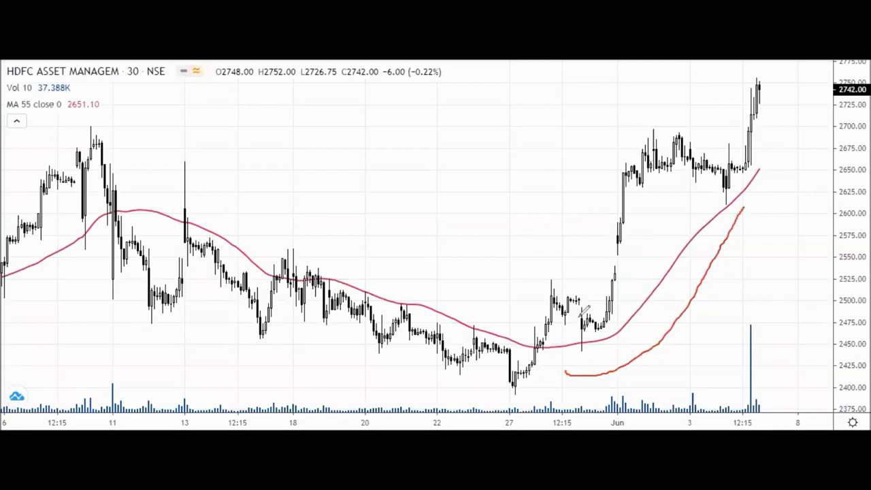
pyautogui.moveTo(582, 324)
pyautogui.mouseDown()
pyautogui.moveTo(656, 147)
pyautogui.moveTo(669, 139)
pyautogui.moveTo(707, 145)
pyautogui.moveTo(727, 188)
pyautogui.mouseUp()
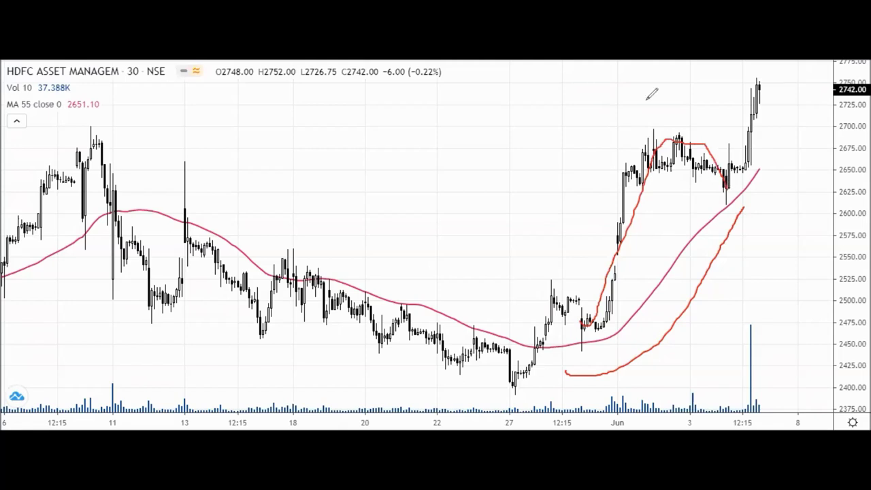
pyautogui.press('e')
pyautogui.moveTo(734, 262)
pyautogui.mouseDown()
pyautogui.moveTo(729, 206)
pyautogui.moveTo(738, 217)
pyautogui.mouseUp()
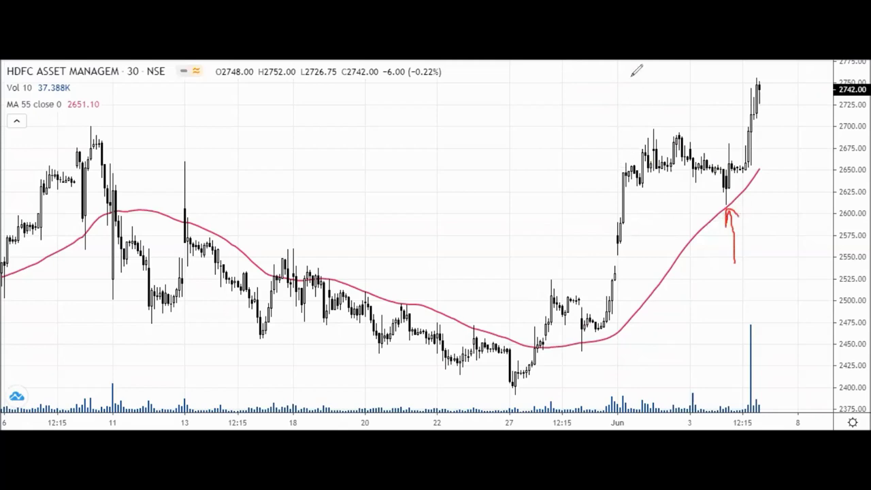
pyautogui.press('e')
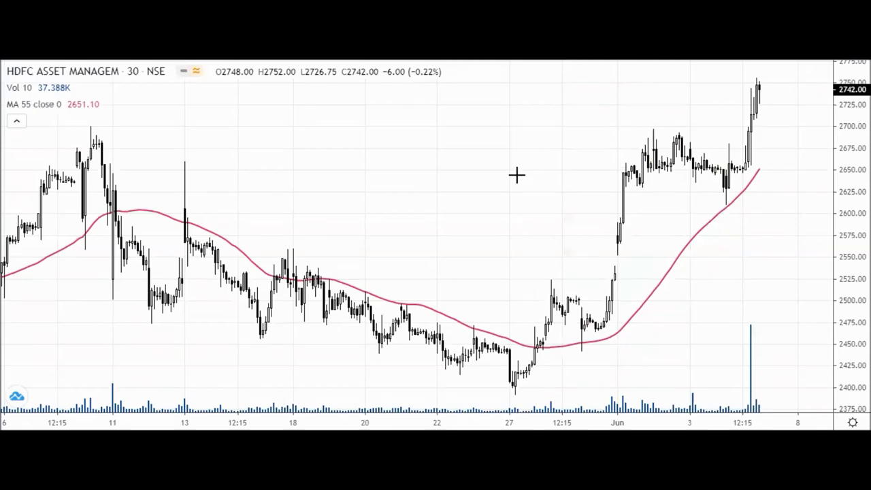
# Step: Measure the HDFC Asset Management price rise from the 04 Jun 09:15 candle at 2649.55 up to 2744.25
pyautogui.scroll(5, 512, 179)
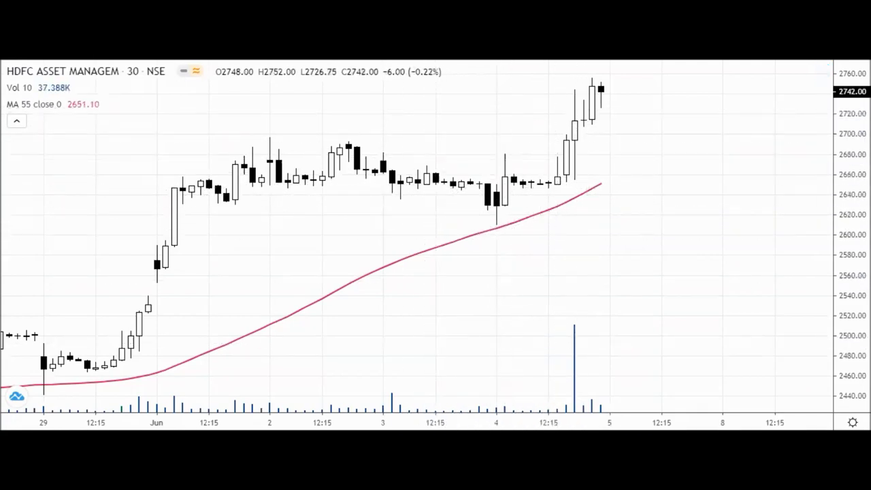
pyautogui.keyDown('shift'); pyautogui.click(497, 185); pyautogui.keyUp('shift')
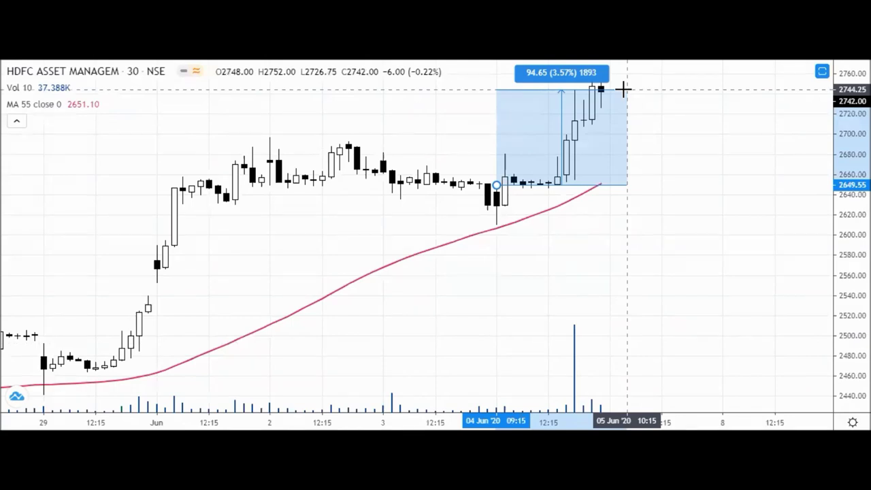
pyautogui.click(623, 89)
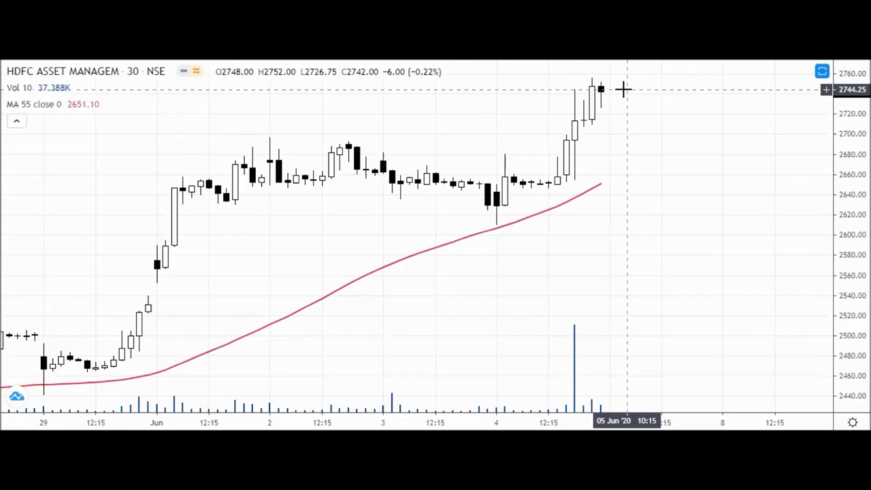
# Step: Sketch in red a rising zigzag with an upward arrow and a falling zigzag with a downward arrow beside the candles, and erase them
pyautogui.moveTo(642, 210); pyautogui.dragTo(297, 195)
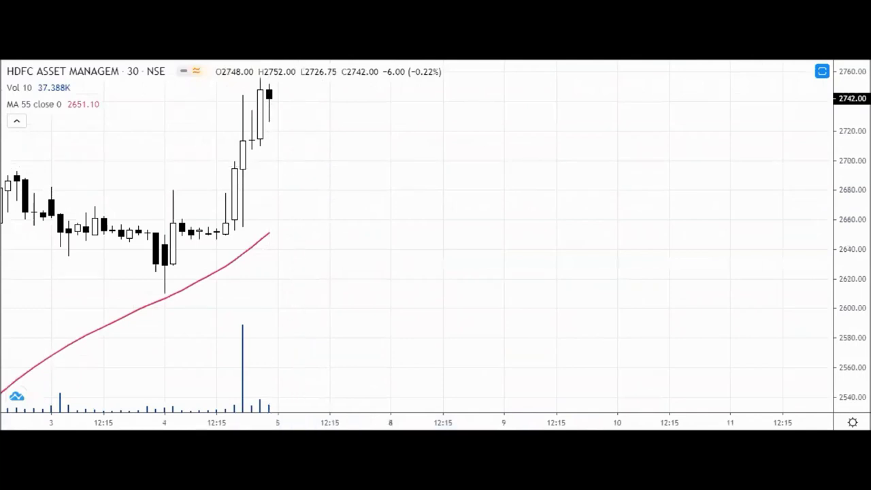
pyautogui.moveTo(330, 335)
pyautogui.mouseDown()
pyautogui.moveTo(442, 212)
pyautogui.moveTo(540, 133)
pyautogui.mouseUp()
pyautogui.moveTo(412, 376)
pyautogui.mouseDown()
pyautogui.moveTo(513, 277)
pyautogui.moveTo(505, 304)
pyautogui.mouseUp()
pyautogui.moveTo(591, 140); pyautogui.dragTo(713, 288)
pyautogui.moveTo(677, 137)
pyautogui.mouseDown()
pyautogui.moveTo(741, 236)
pyautogui.moveTo(752, 197)
pyautogui.mouseUp()
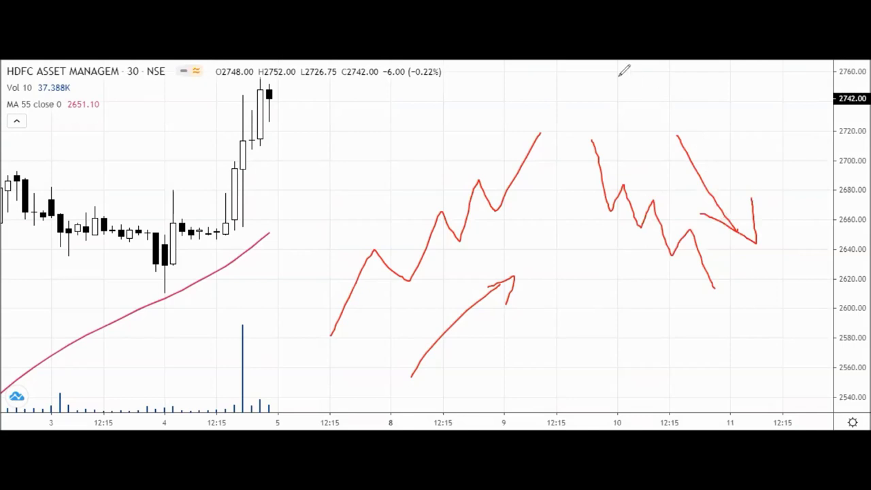
pyautogui.press('e')
# Step: Sketch in red one candle with an upper wick and one with a lower wick, each with a check mark, then erase them and stop drawing
pyautogui.moveTo(513, 170)
pyautogui.mouseDown()
pyautogui.moveTo(541, 197)
pyautogui.moveTo(515, 169)
pyautogui.moveTo(522, 115)
pyautogui.mouseUp()
pyautogui.moveTo(641, 170)
pyautogui.mouseDown()
pyautogui.moveTo(643, 186)
pyautogui.moveTo(666, 170)
pyautogui.moveTo(643, 170)
pyautogui.moveTo(652, 239)
pyautogui.mouseUp()
pyautogui.moveTo(453, 243); pyautogui.dragTo(489, 230)
pyautogui.moveTo(583, 242)
pyautogui.mouseDown()
pyautogui.moveTo(597, 256)
pyautogui.moveTo(628, 221)
pyautogui.mouseUp()
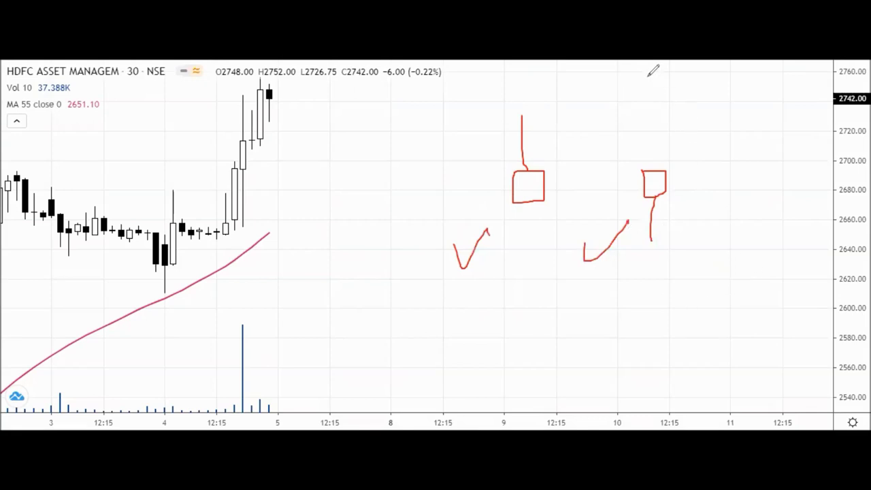
pyautogui.press('e')
pyautogui.press('Escape')
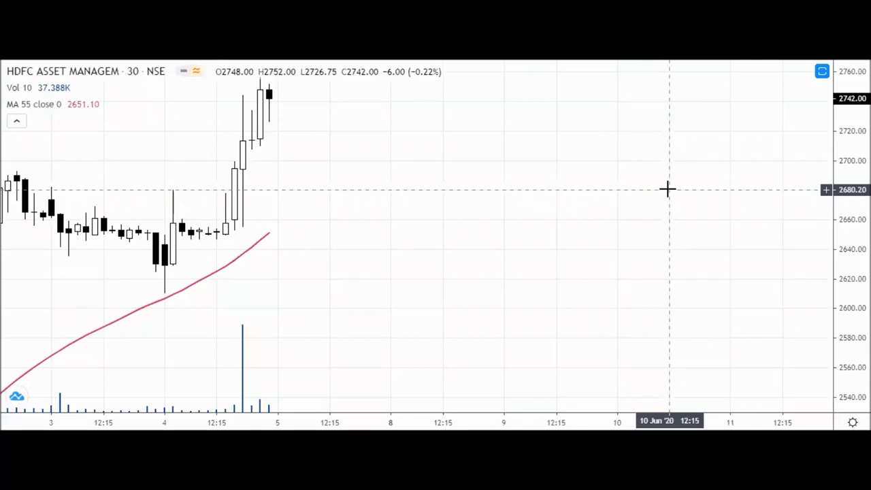
pyautogui.scroll(-3, 536, 238)
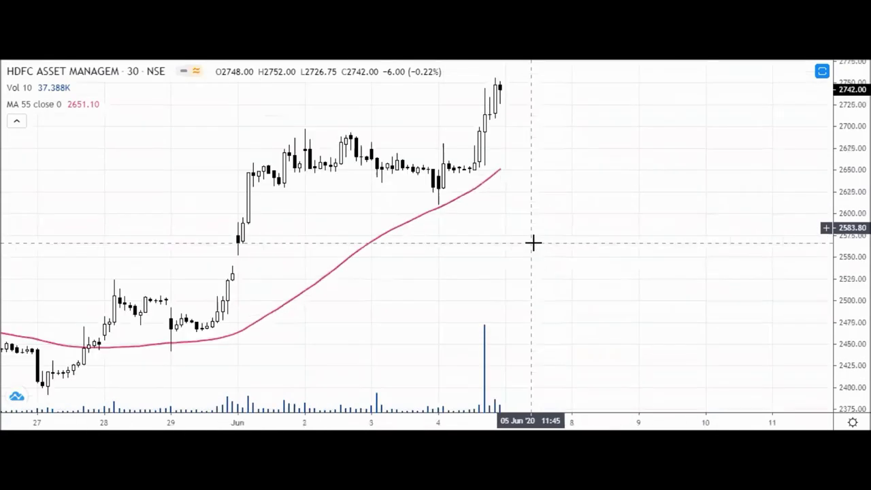
pyautogui.moveTo(456, 272); pyautogui.dragTo(646, 245)
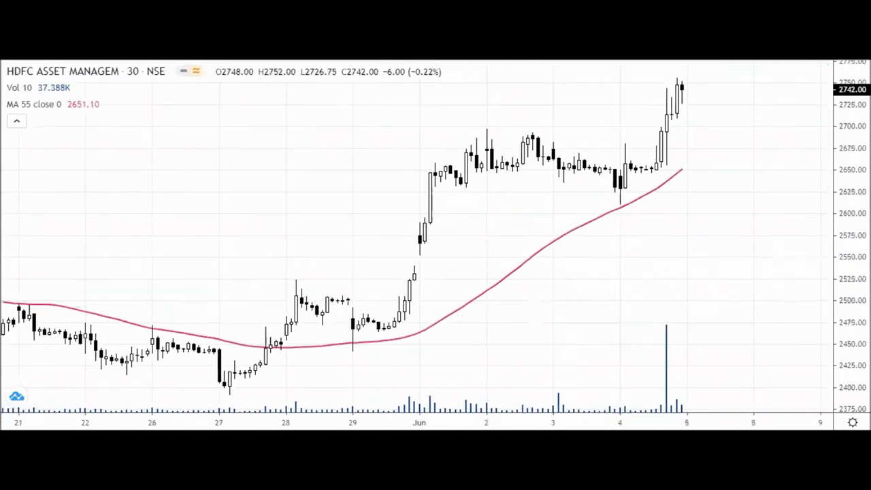